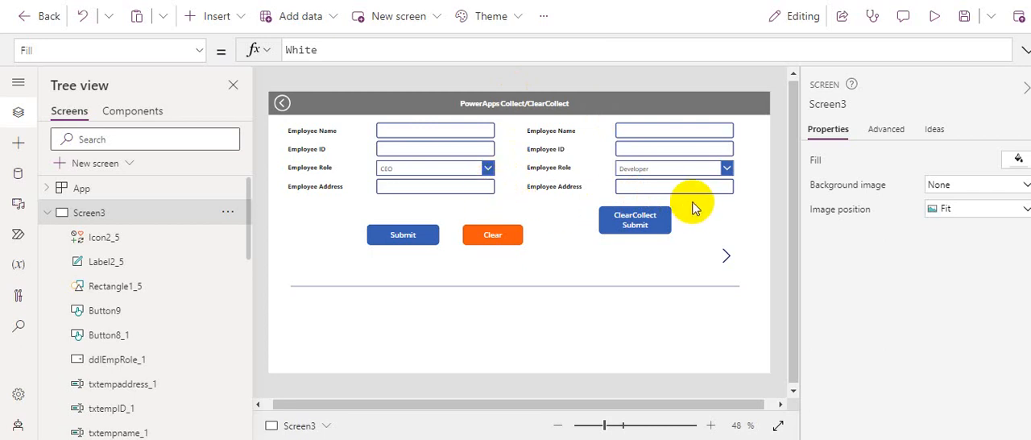
Step: Save the app and place a duplicate of the first form's Employee Role label and dropdown just below its Employee Address row
key(ctrl+s)
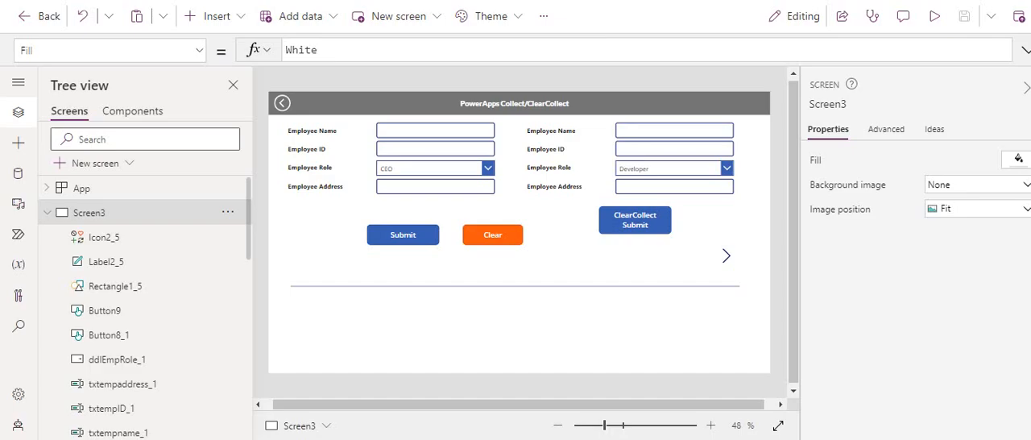
click(314, 173)
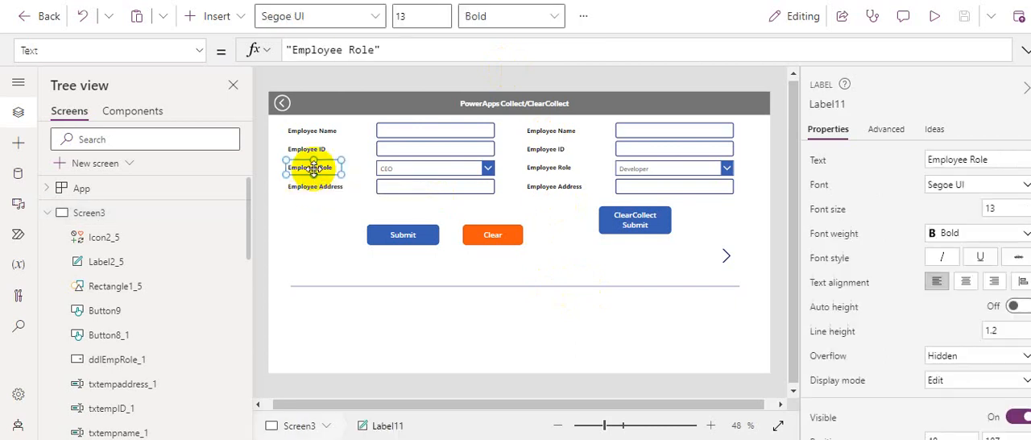
shift+click(397, 167)
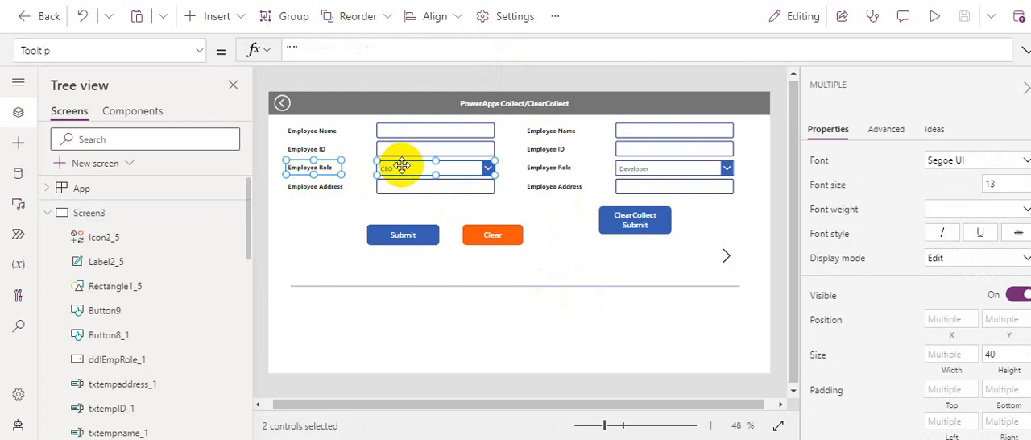
key(ctrl+v)
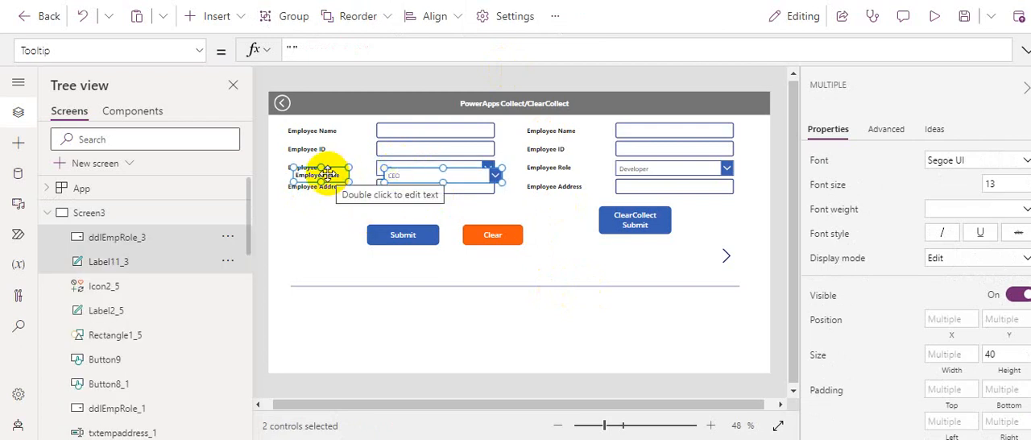
drag(326, 174, 321, 201)
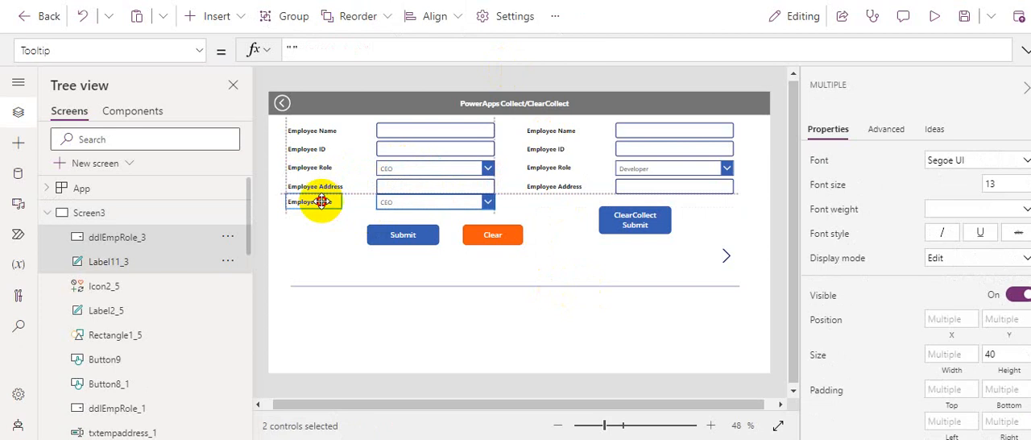
drag(321, 202, 322, 210)
click(458, 252)
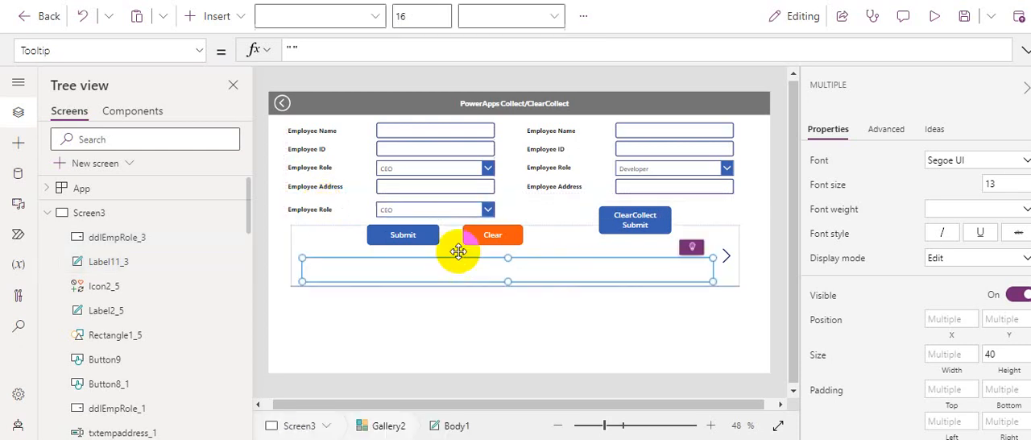
Step: Clear the whole Items formula of the duplicated role dropdown below Employee Address
click(432, 210)
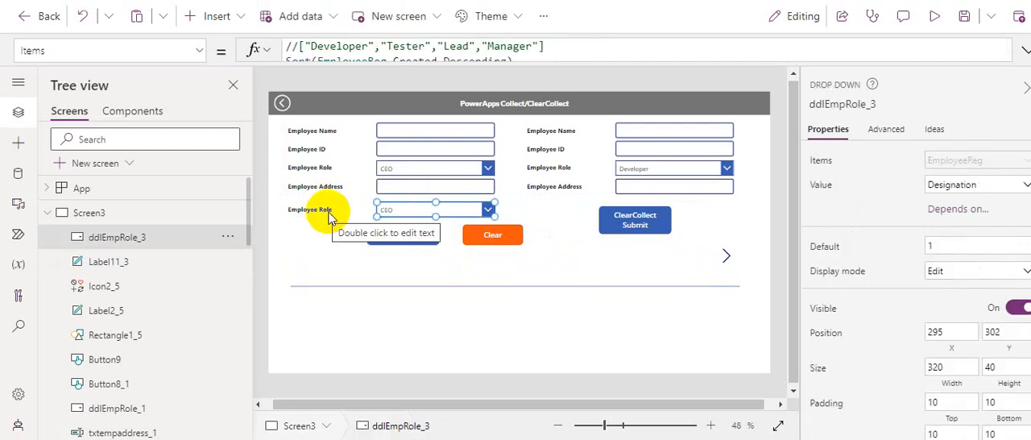
click(1022, 54)
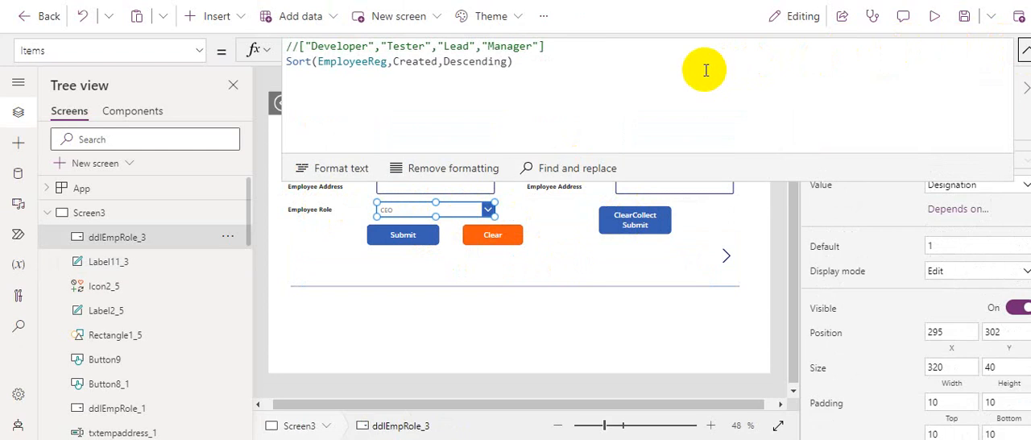
text(SortOrder.)
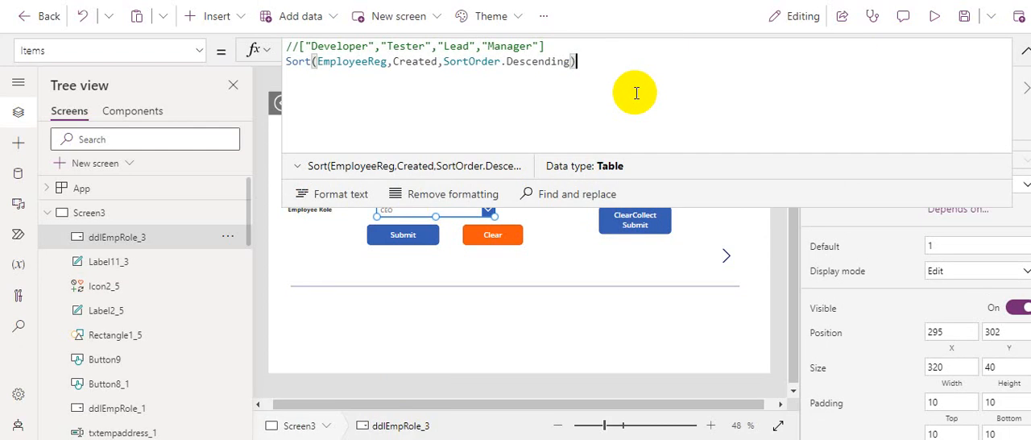
key(ctrl+a)
key(Delete)
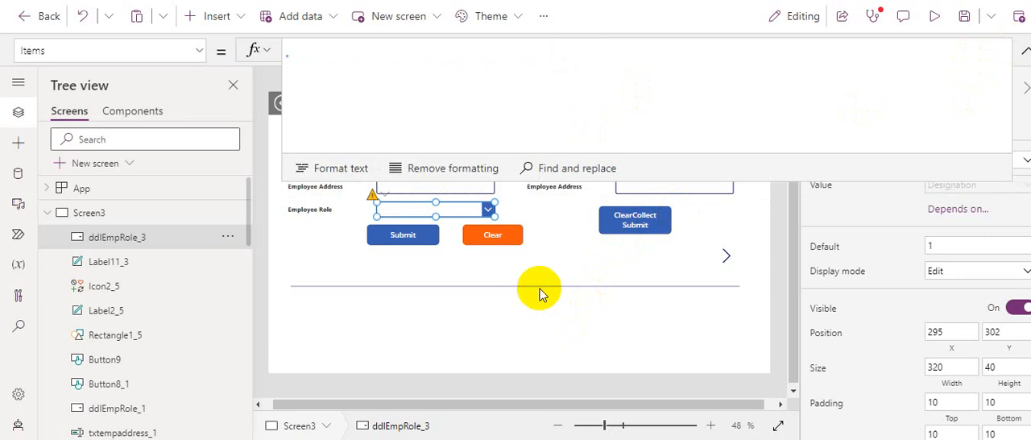
click(511, 270)
click(389, 205)
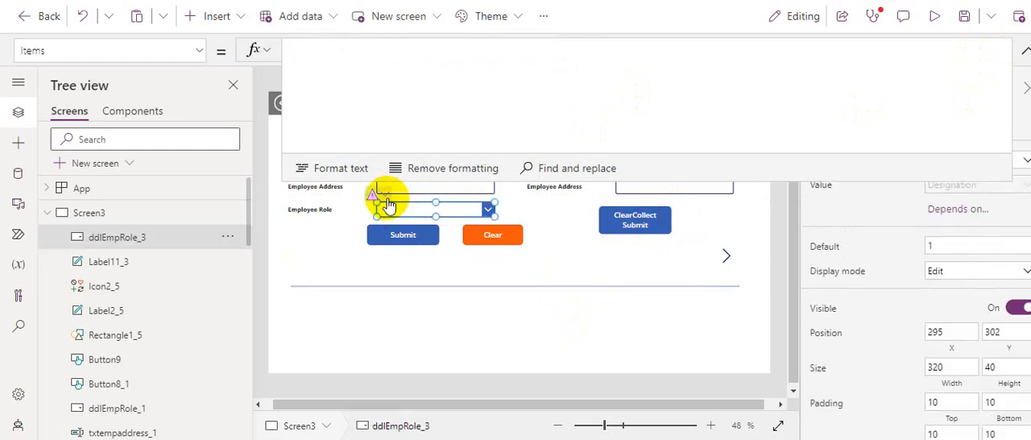
click(374, 199)
click(382, 211)
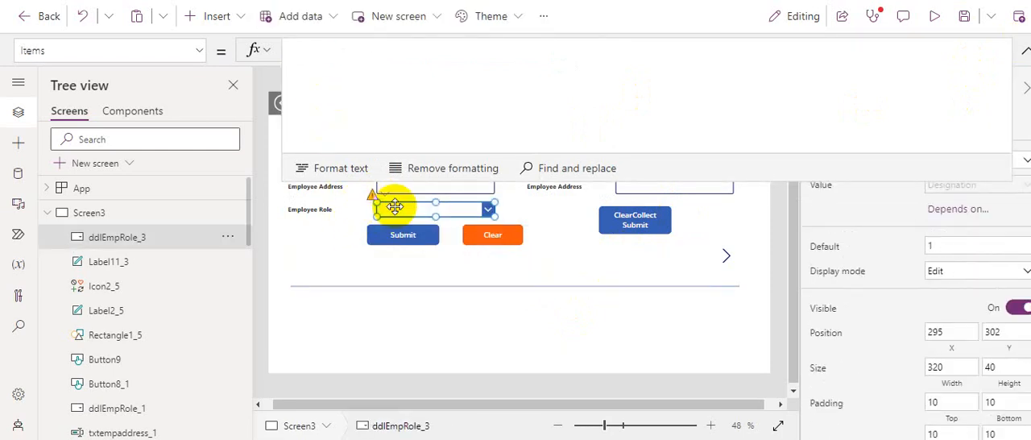
Step: Change the text of the duplicated Employee Role label to "Manager"
click(315, 209)
click(359, 55)
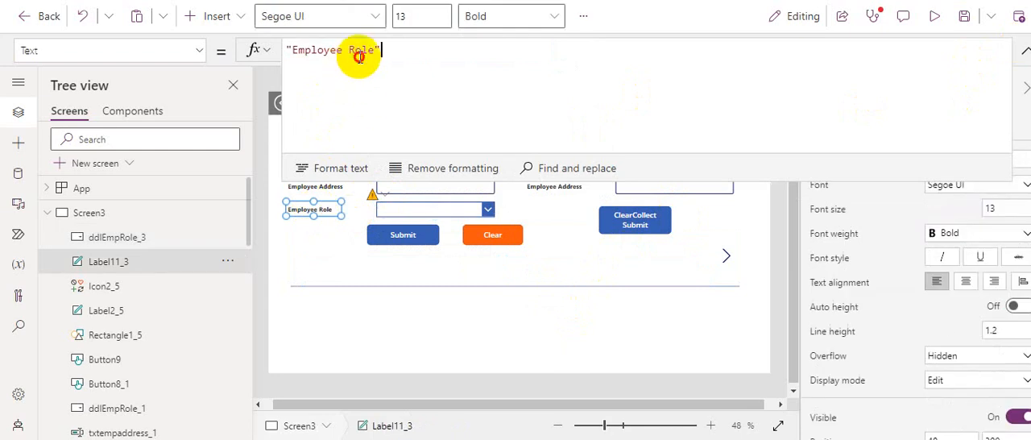
double_click(363, 50)
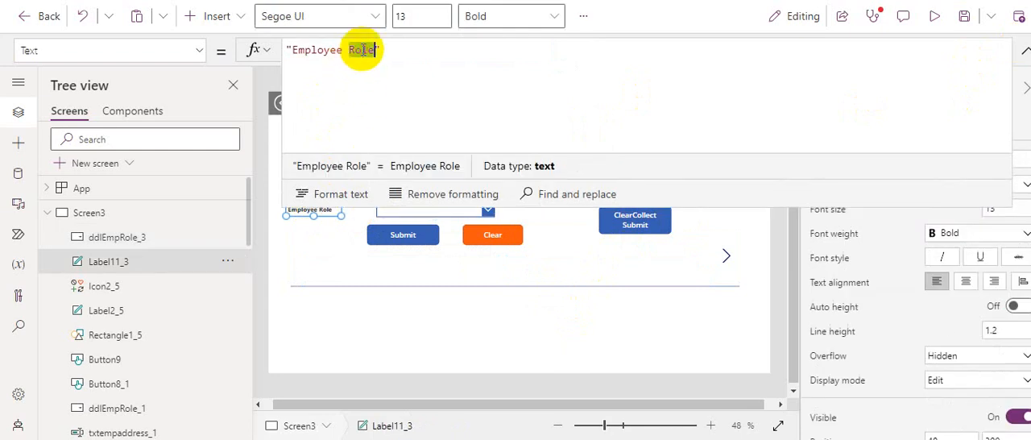
key(BackSpace)
key(BackSpace)
key(BackSpace)
key(BackSpace)
key(BackSpace)
key(BackSpace)
key(BackSpace)
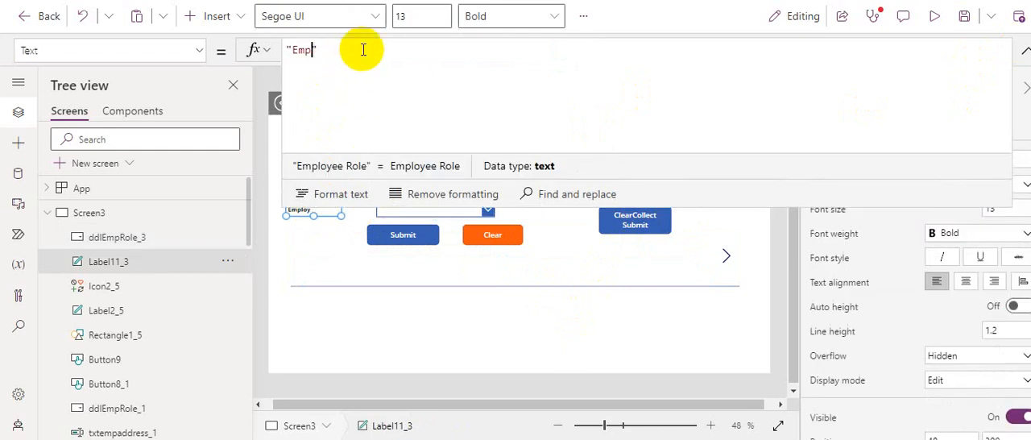
key(BackSpace)
key(BackSpace)
key(BackSpace)
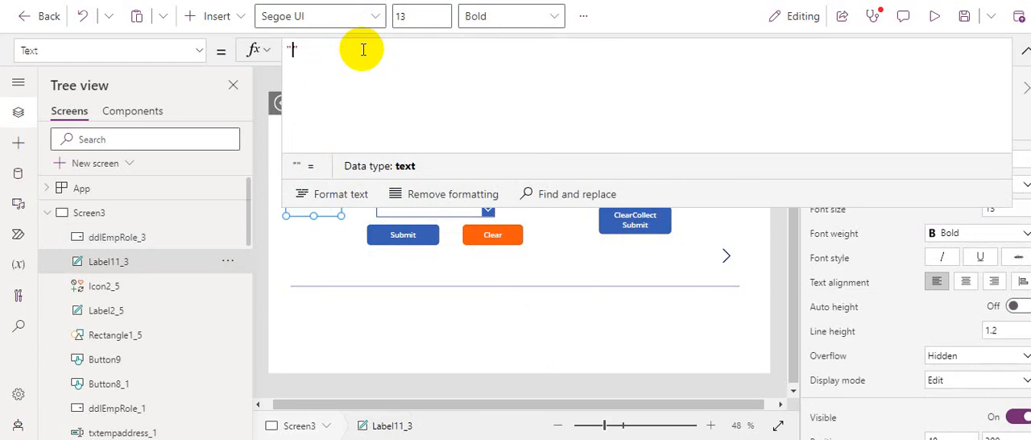
text(Manager)
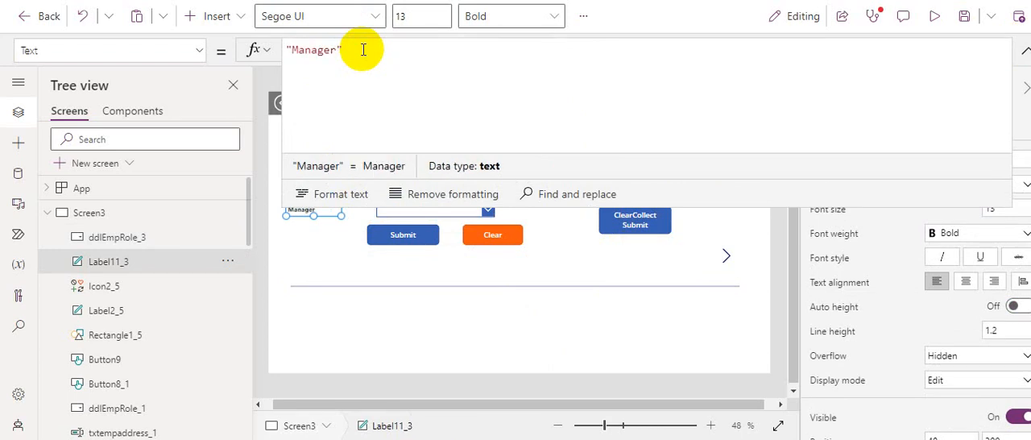
click(1024, 50)
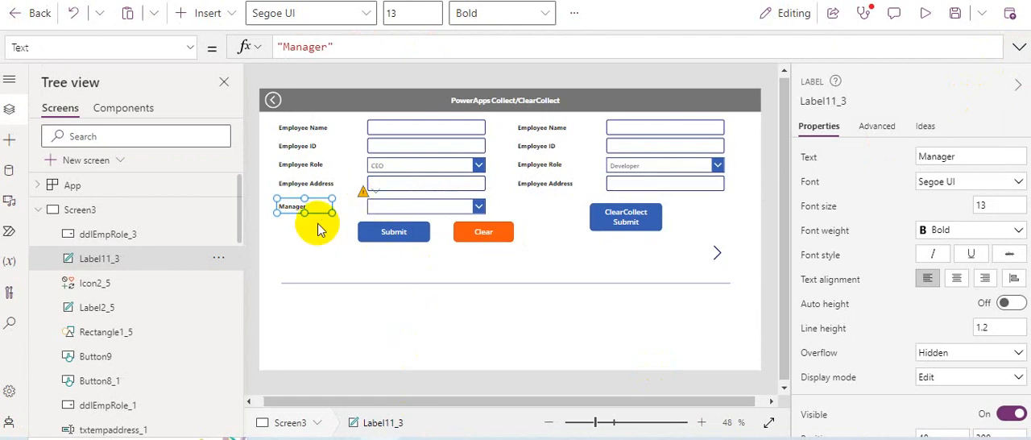
Step: Begin the Items formula of the dropdown beside the Manager label with a Filter on EmployeeReg as the source
click(315, 232)
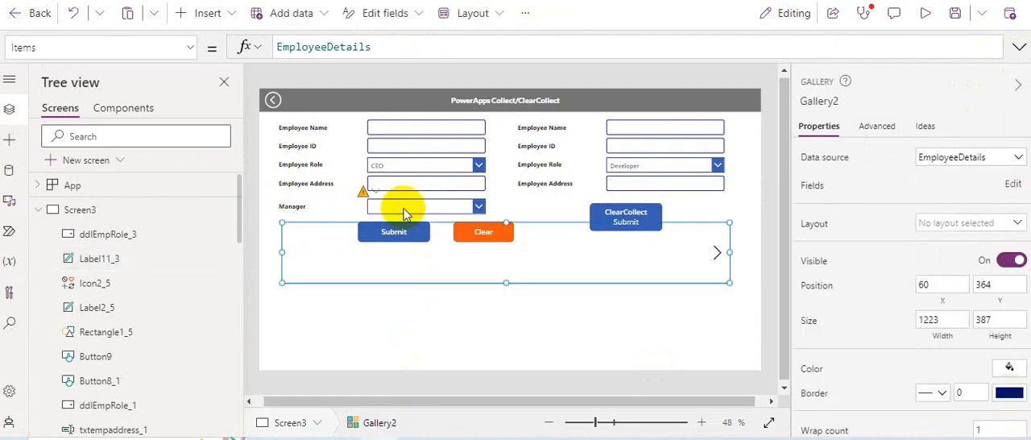
click(405, 208)
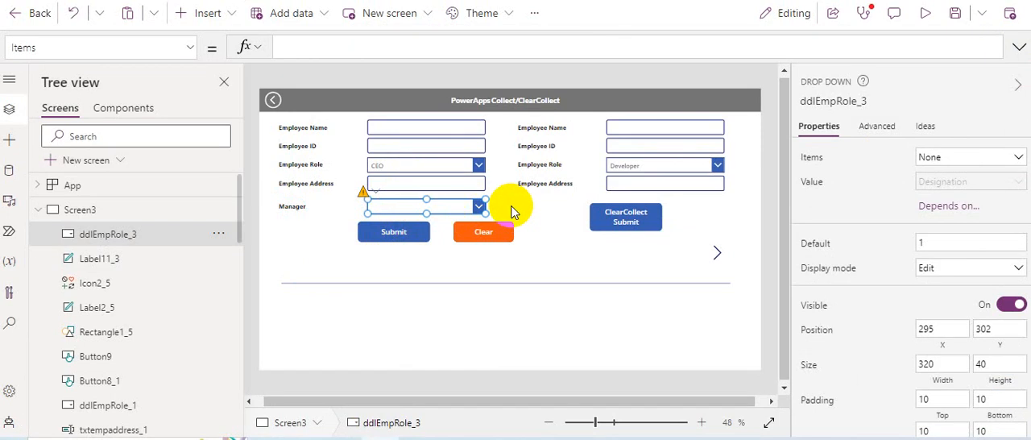
click(763, 51)
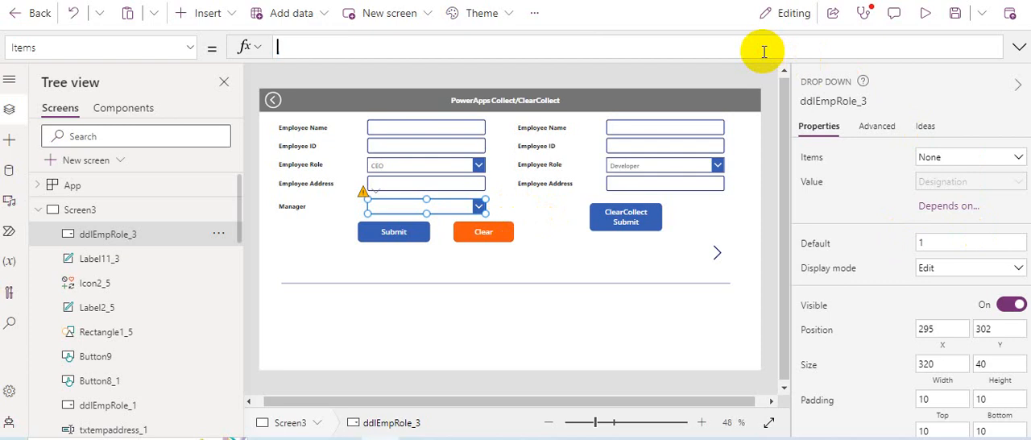
text(filter()
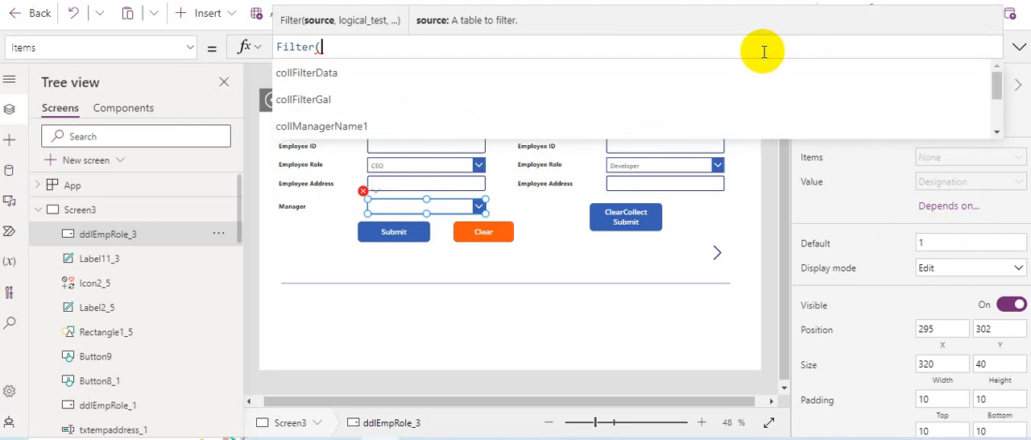
text(em)
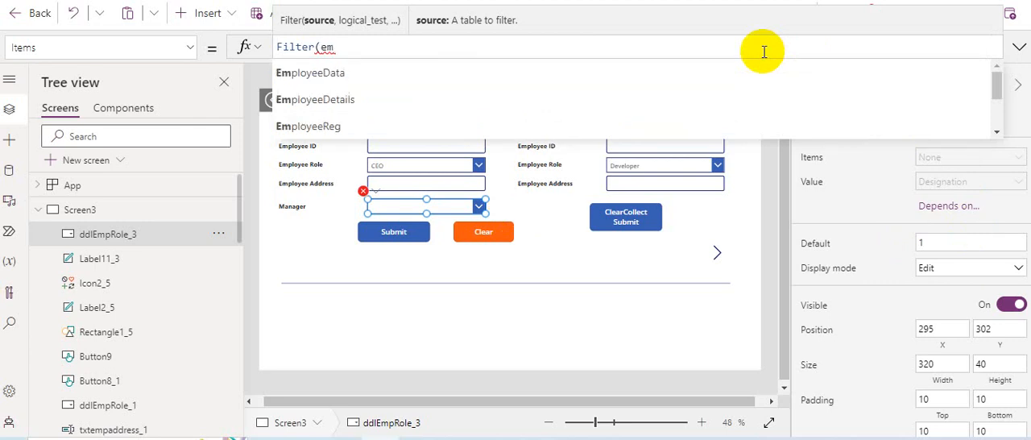
text(p)
key(Down)
key(Down)
key(Down)
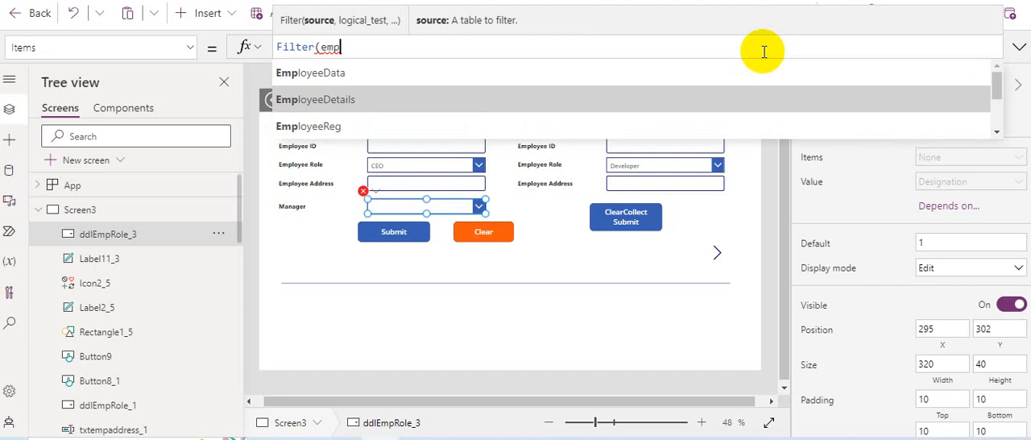
key(Tab)
text(, )
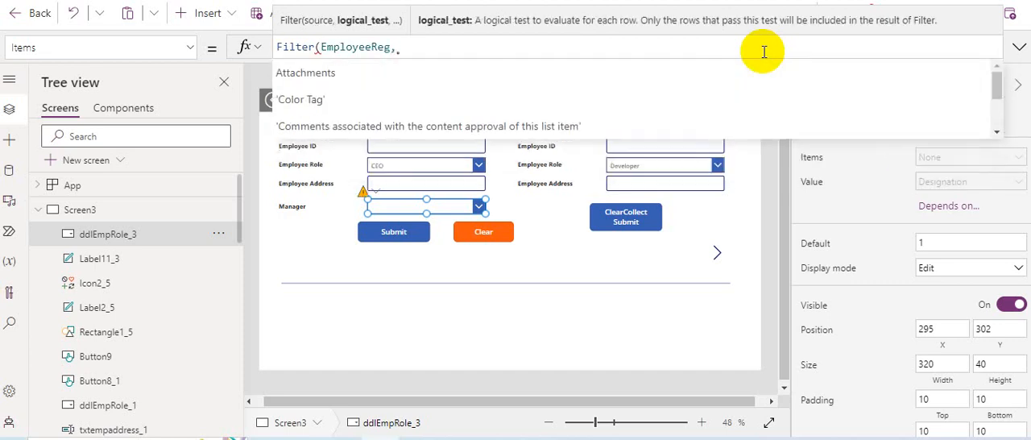
text(desg)
Step: Start the filter's logical test with the Designation column and an equals operator
key(BackSpace)
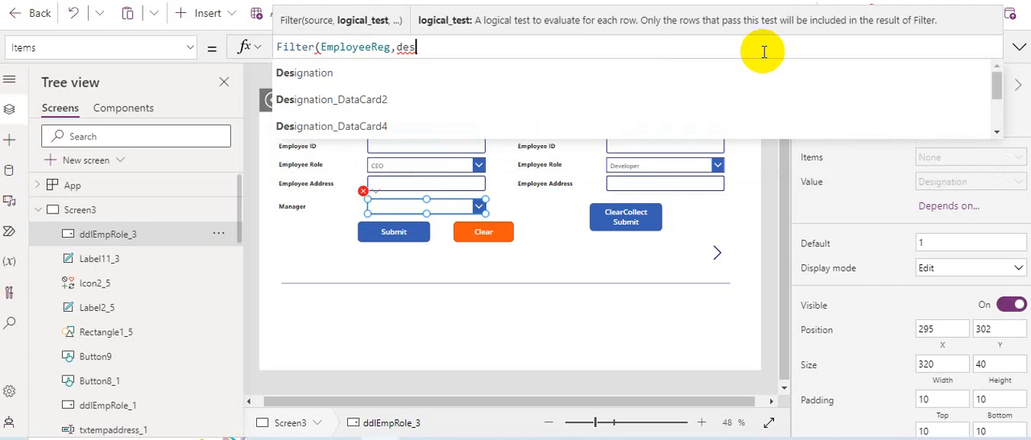
key(Tab)
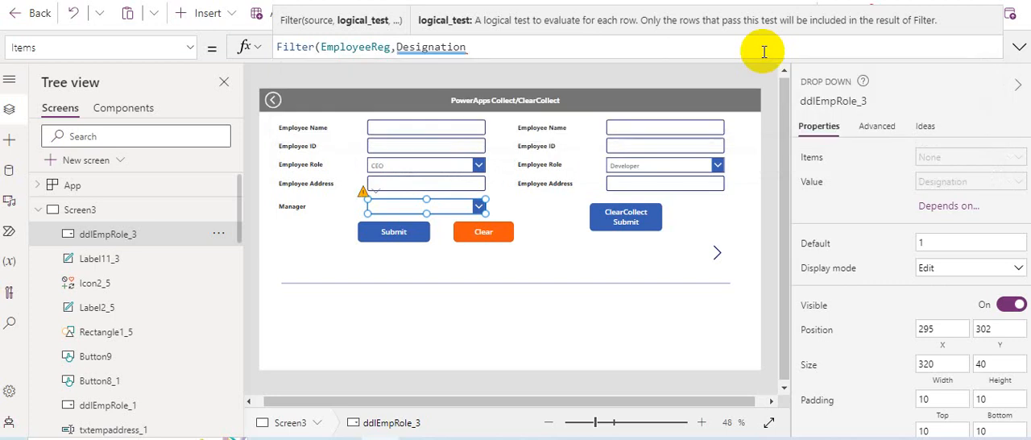
text(=)
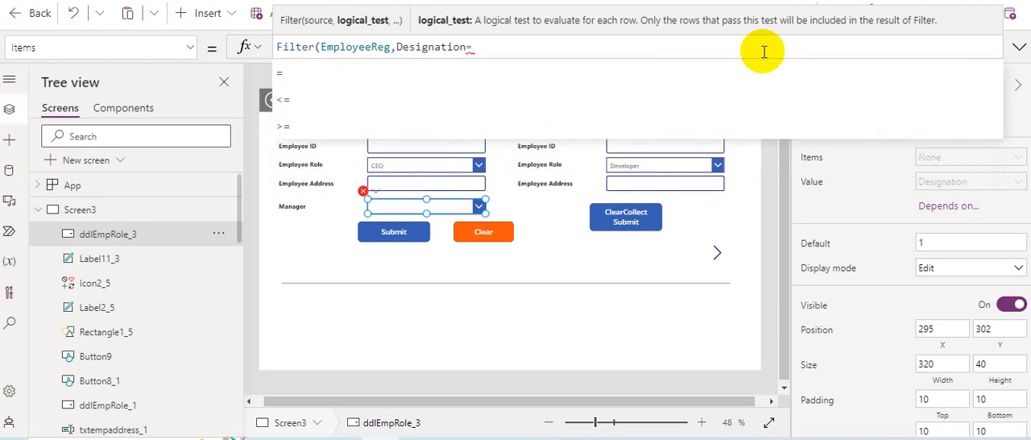
text(ddl)
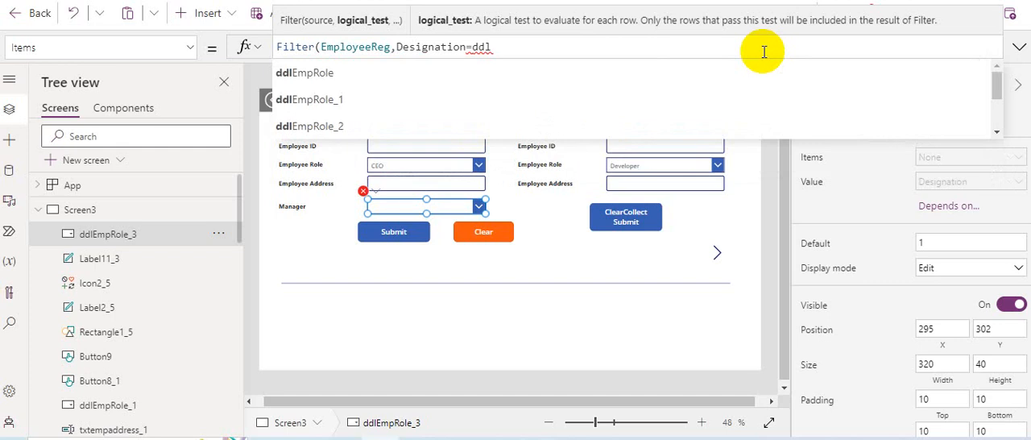
Step: Check the Employee Role dropdown's control name and reference ddlEmpRole after the equals sign in the Manager dropdown's Items filter
click(459, 169)
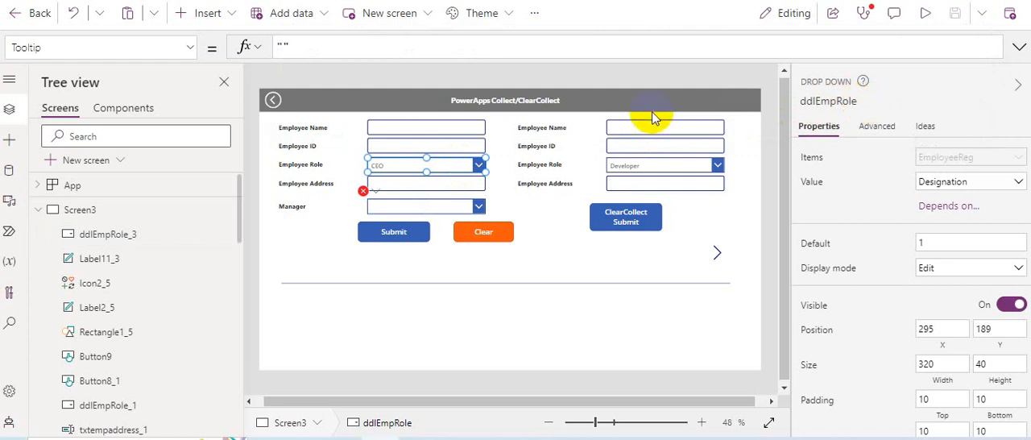
click(474, 204)
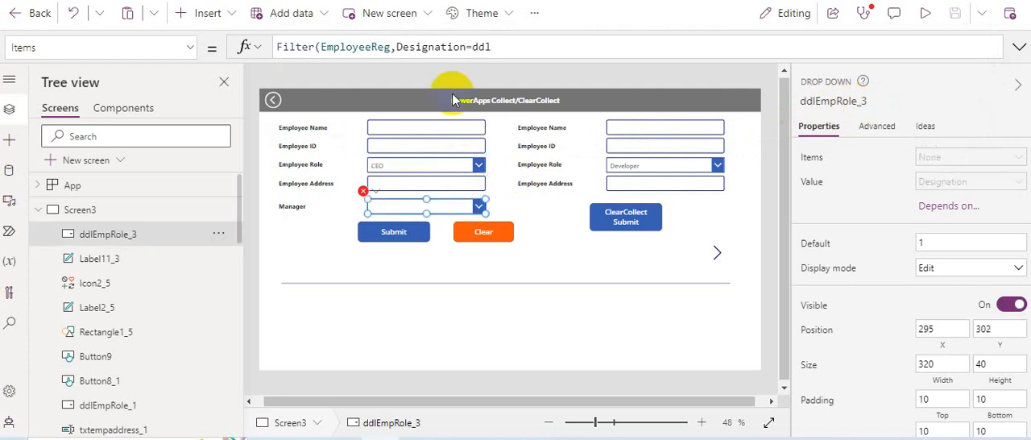
click(508, 46)
text(empro)
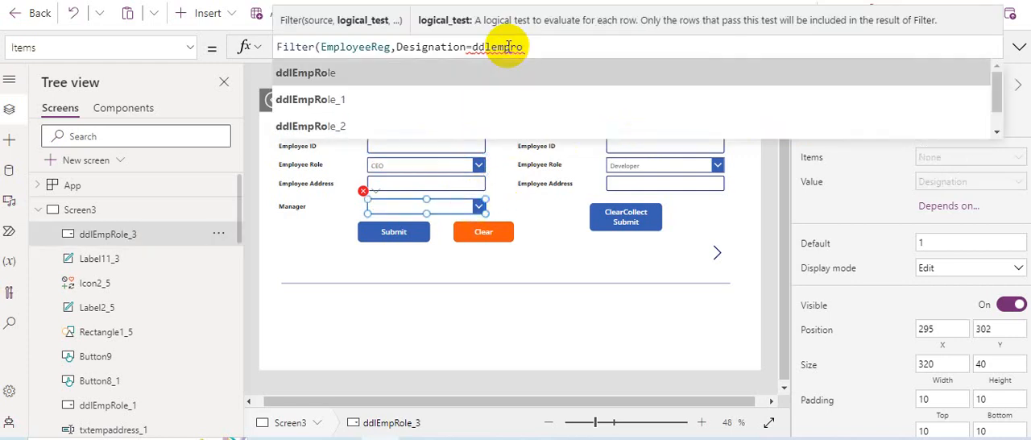
key(Tab)
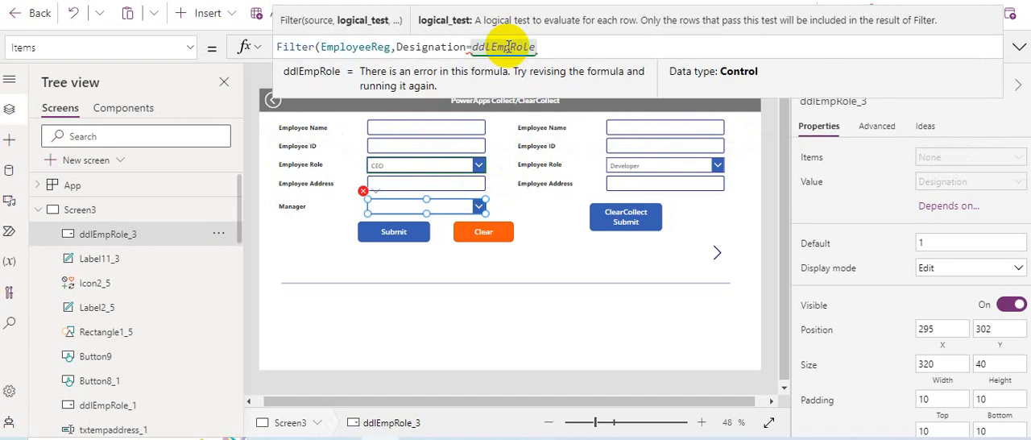
Step: Complete the filter condition with .Selected.Designation after ddlEmpRole and close the Items formula of the Manager dropdown
text(.sele)
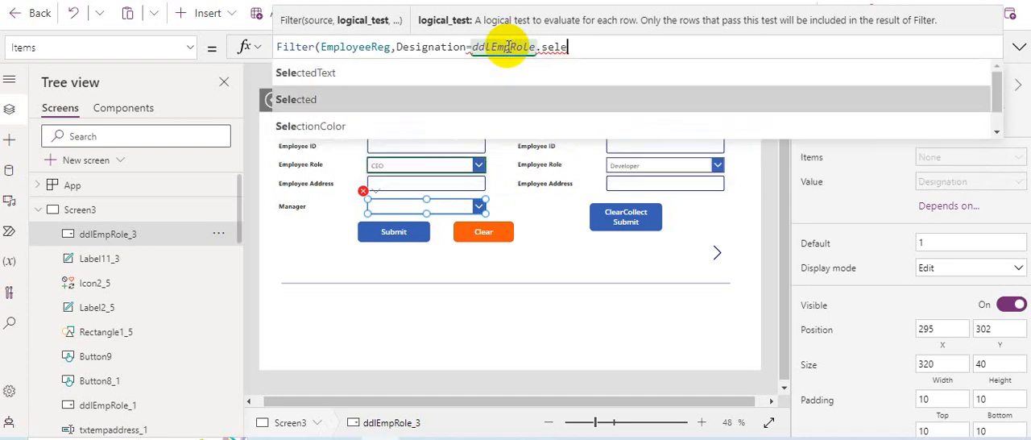
key(Tab)
text(.)
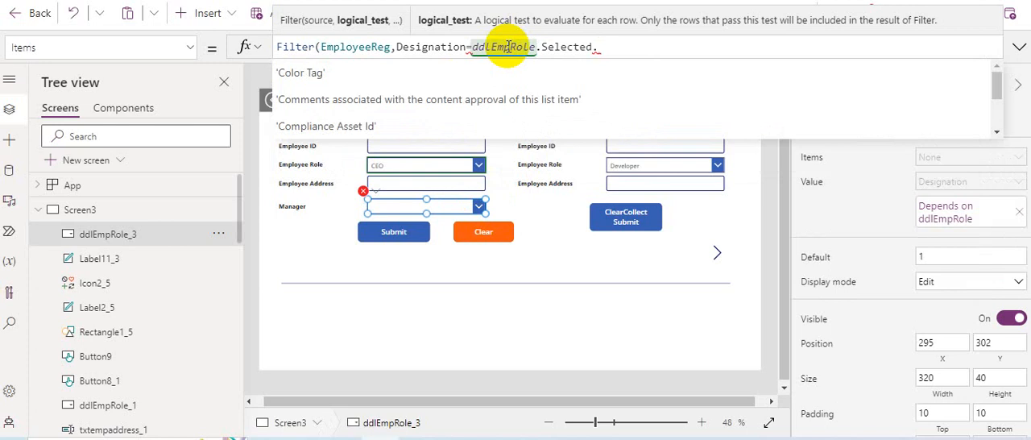
text(de)
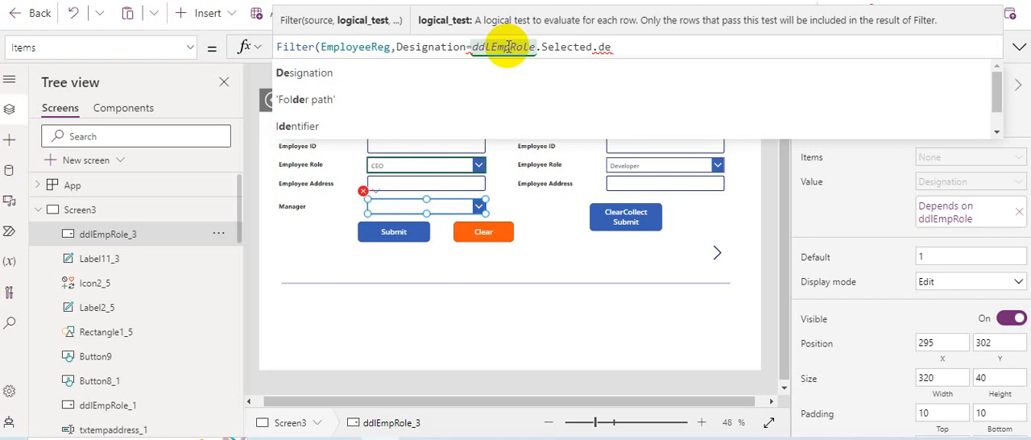
text(ig)
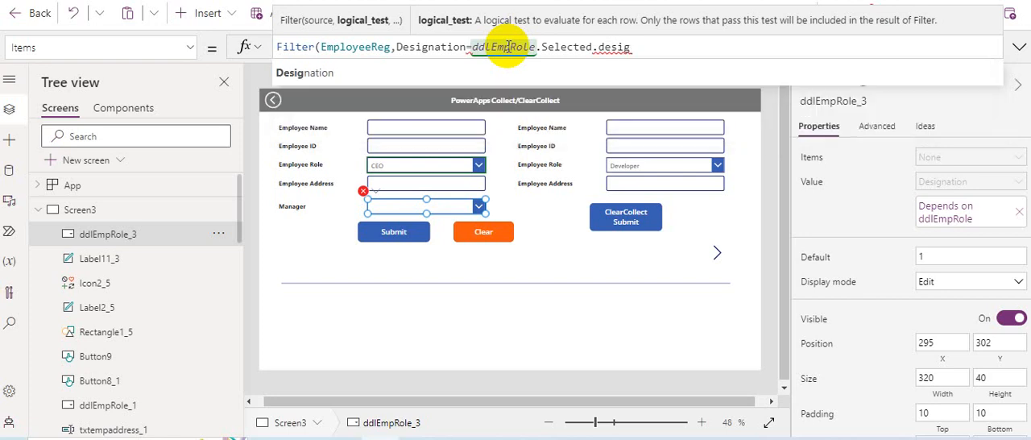
key(Tab)
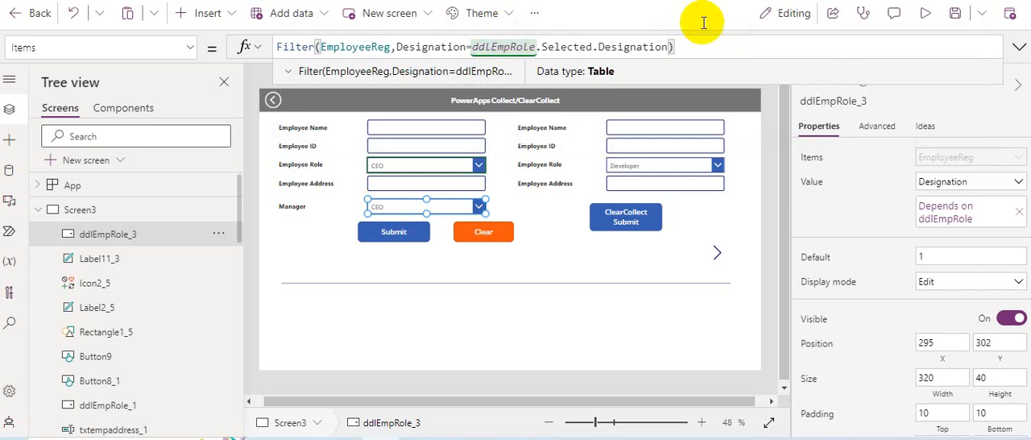
Step: Set the Value field of the Manager dropdown to the Title column
click(459, 203)
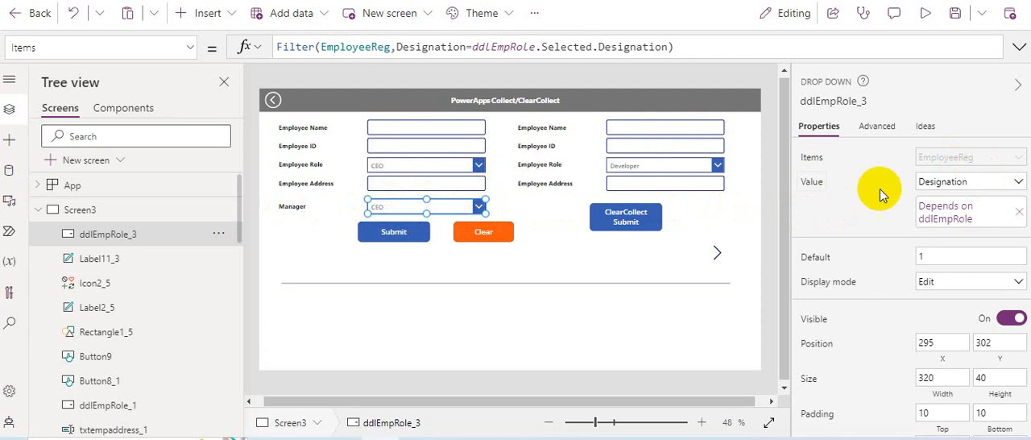
click(977, 185)
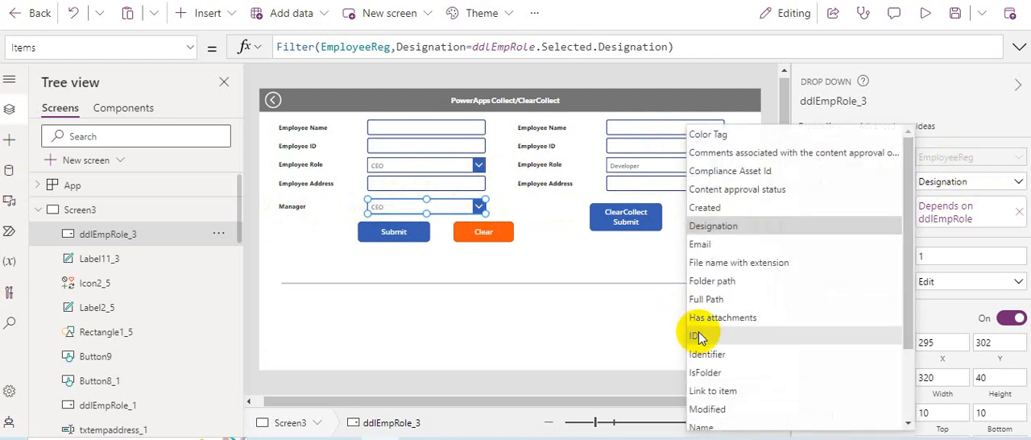
scroll(721, 403, down, 2)
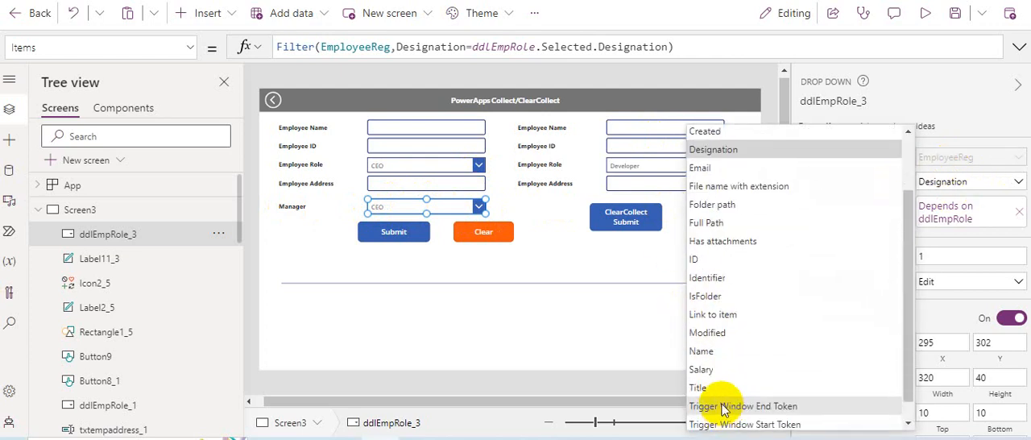
click(719, 388)
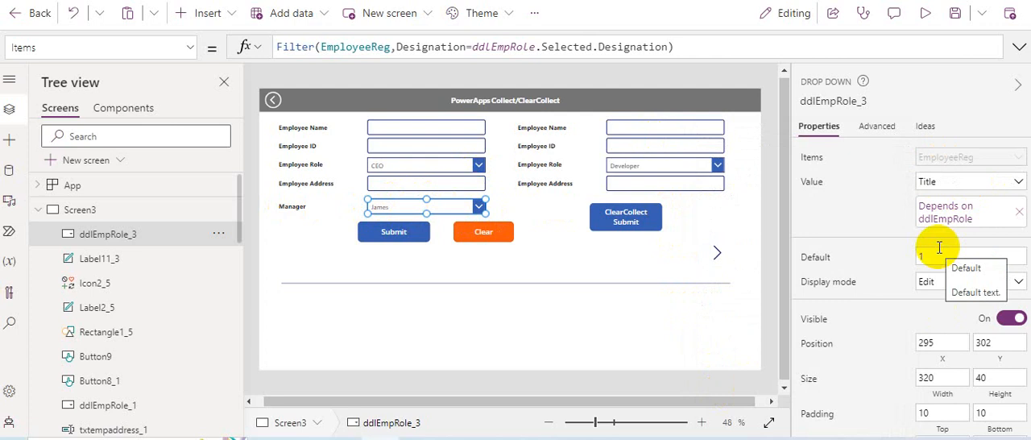
click(775, 210)
Step: Preview the app, choose Project Manager as the Employee Role above the Manager dropdown, and expand the Manager list
click(925, 13)
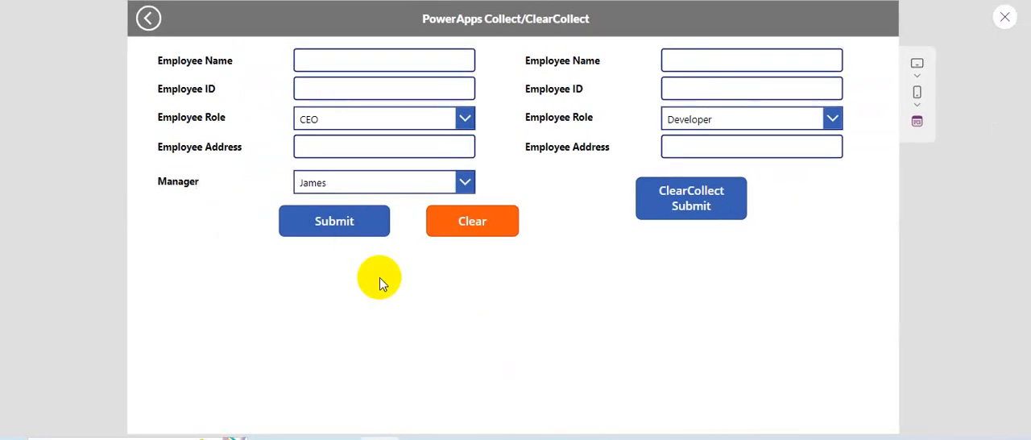
click(408, 127)
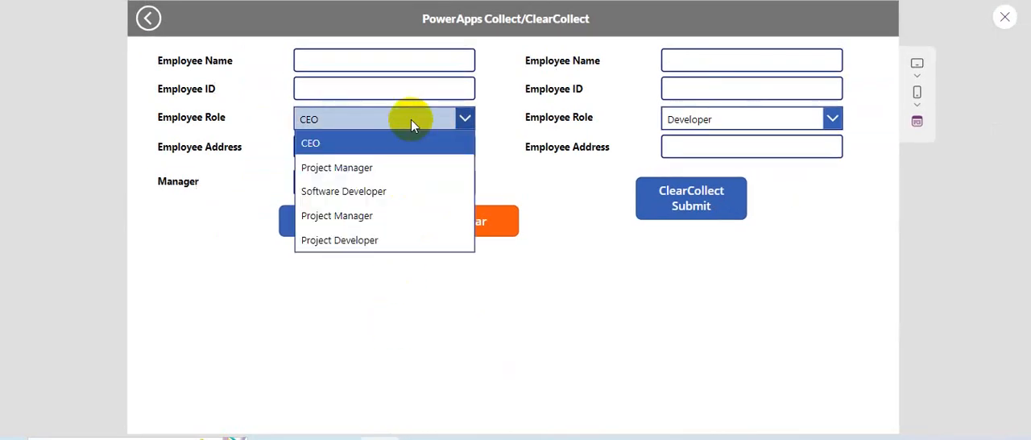
click(348, 171)
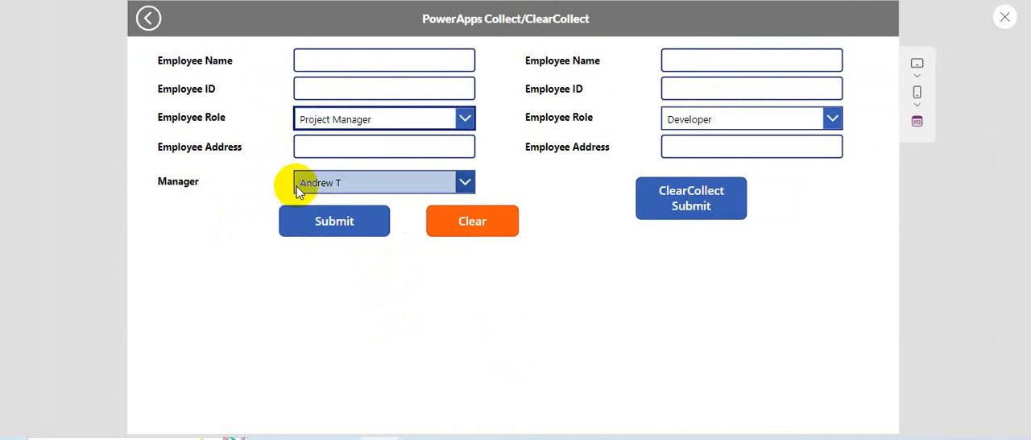
click(367, 186)
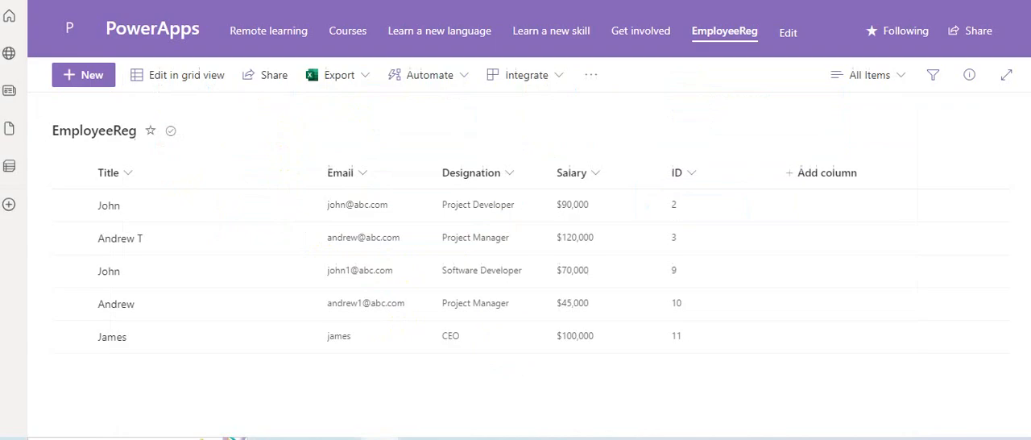
Step: Switch to the EmployeeReg list in SharePoint, try a Project Developer filter on Designation, and remove it
click(109, 240)
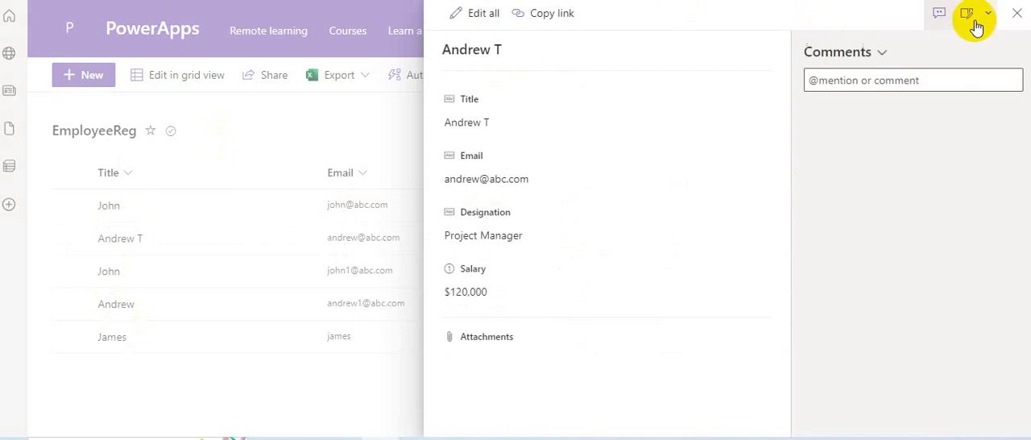
click(1011, 18)
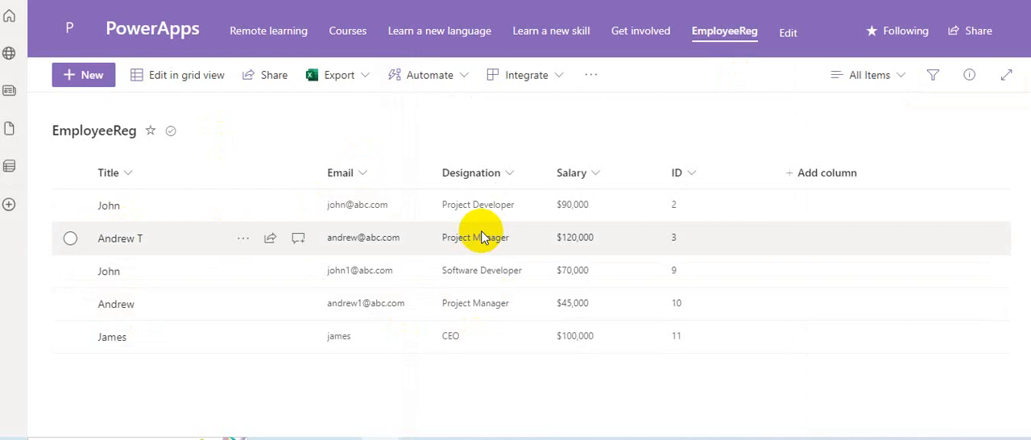
click(500, 172)
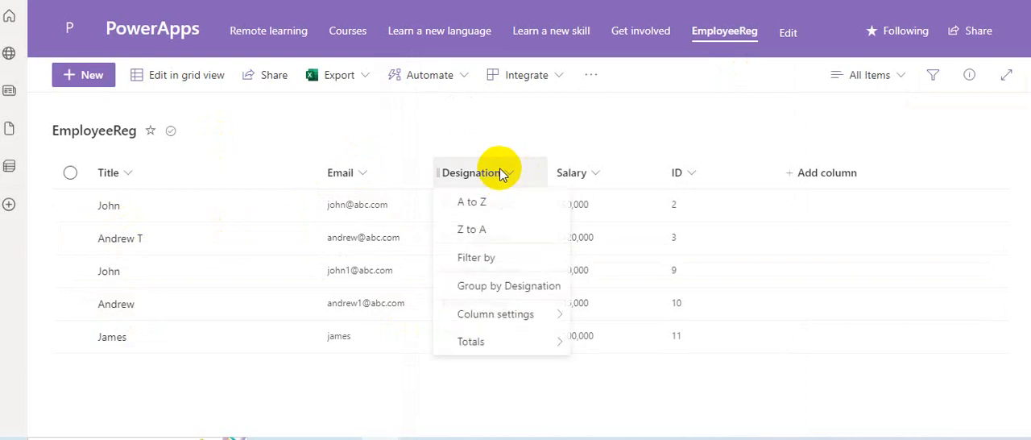
click(484, 257)
click(801, 97)
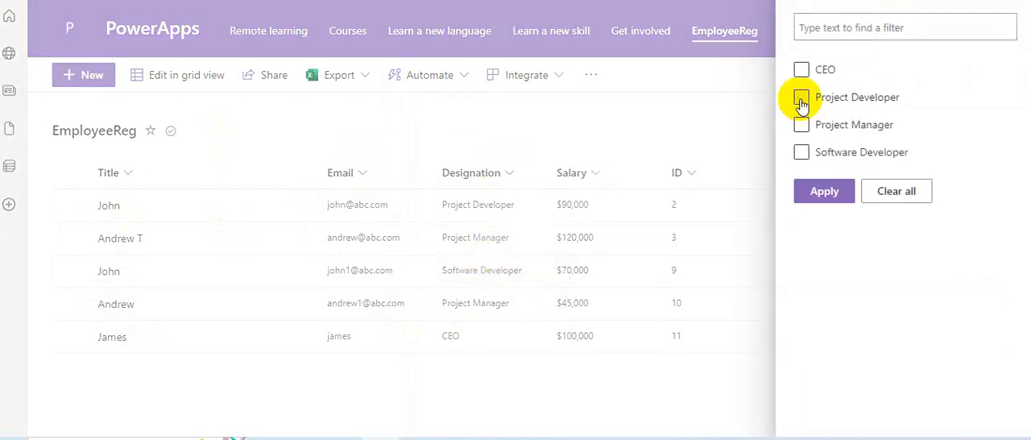
click(846, 193)
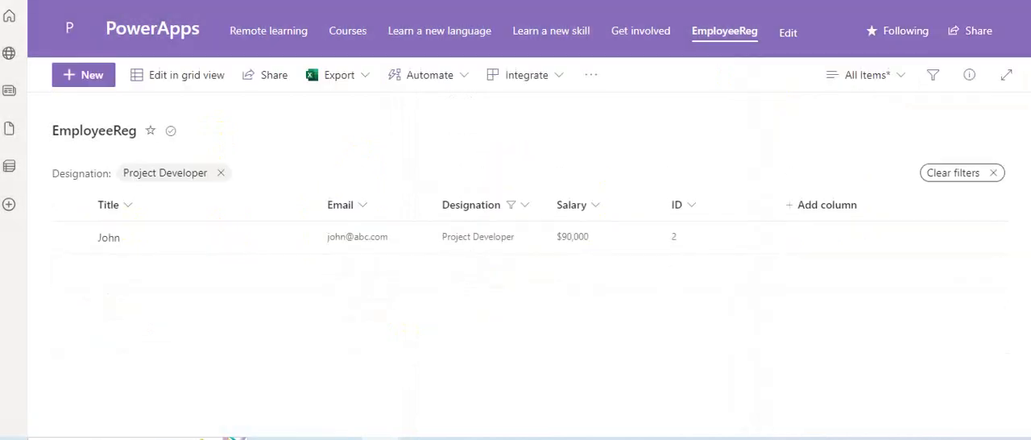
click(222, 173)
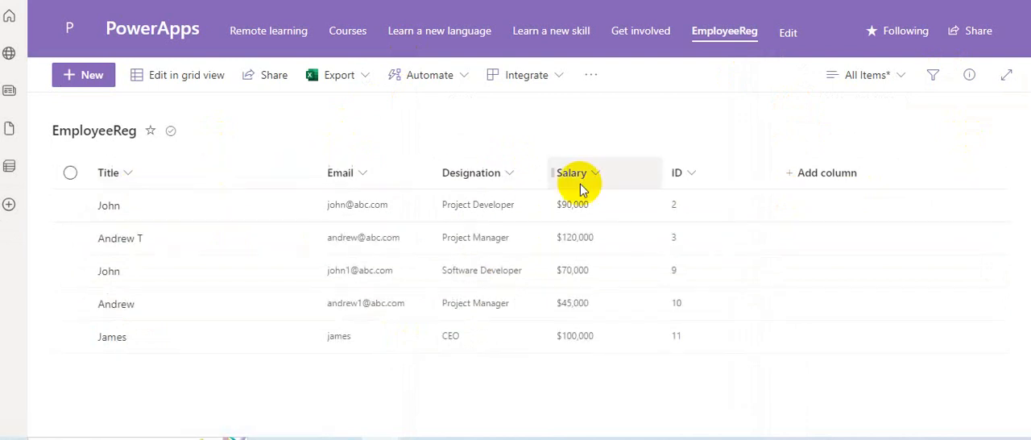
Step: Filter the Designation column of the EmployeeReg list by Project Manager
click(513, 172)
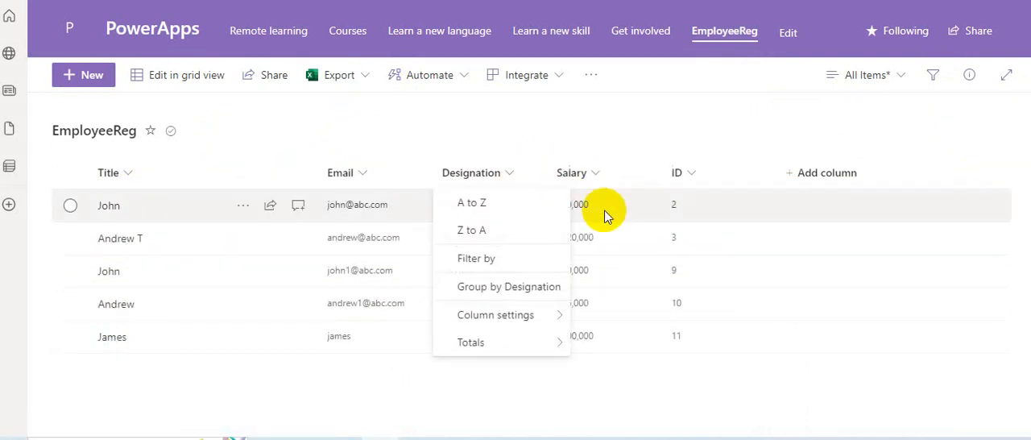
click(489, 266)
click(853, 125)
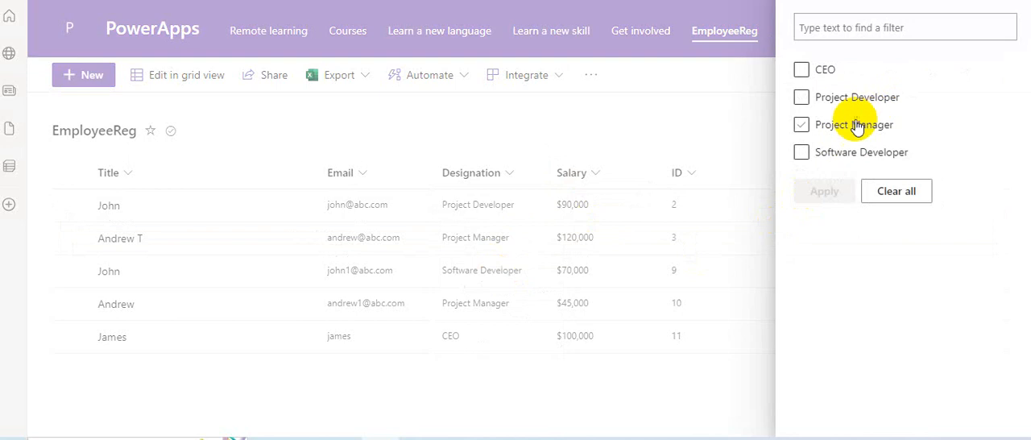
click(801, 127)
click(824, 191)
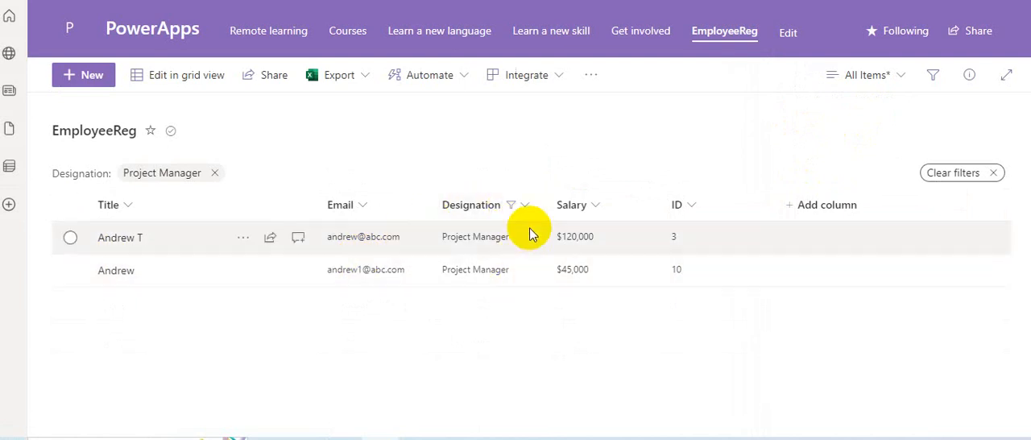
Step: Change the EmployeeReg list's Designation filter to Project Developer only
click(525, 205)
click(468, 308)
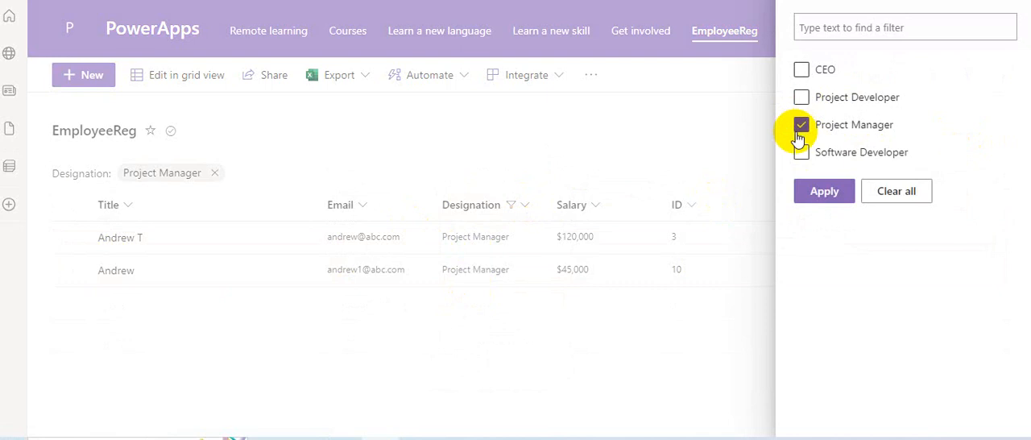
click(800, 124)
click(800, 97)
click(817, 200)
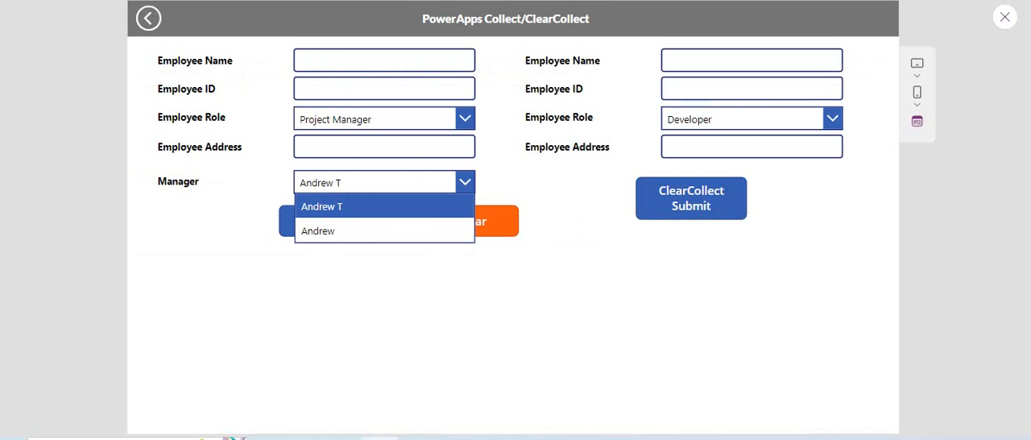
Step: Return to the Power Apps preview, set the Employee Role to Software Developer, and expand the Manager list
click(349, 119)
click(408, 193)
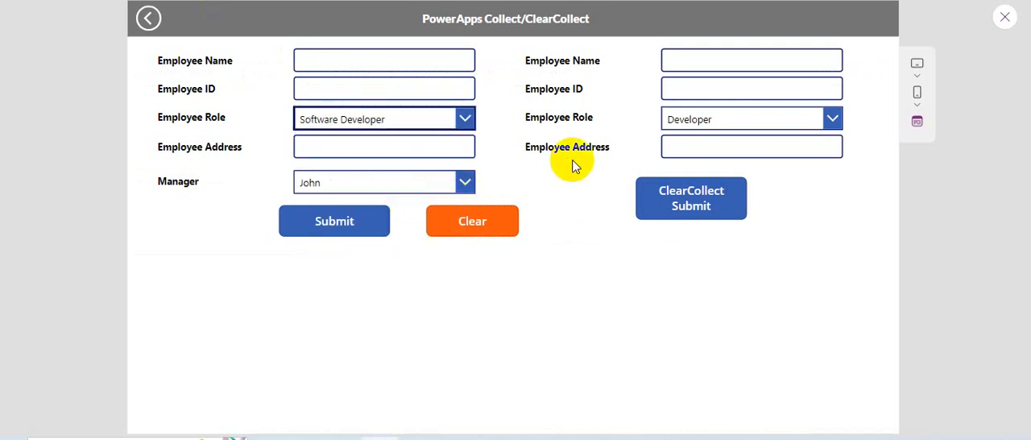
click(450, 187)
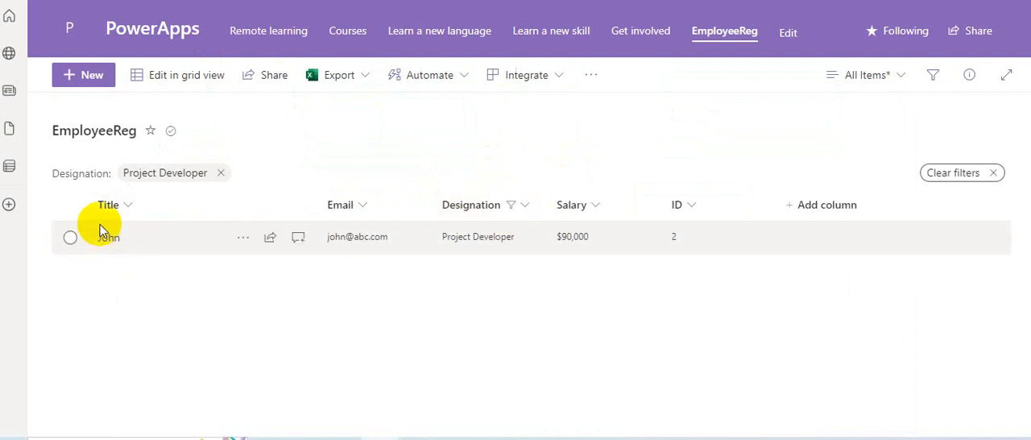
Step: Switch to the EmployeeReg list in SharePoint and replace its Designation filter with Software Developer
click(221, 172)
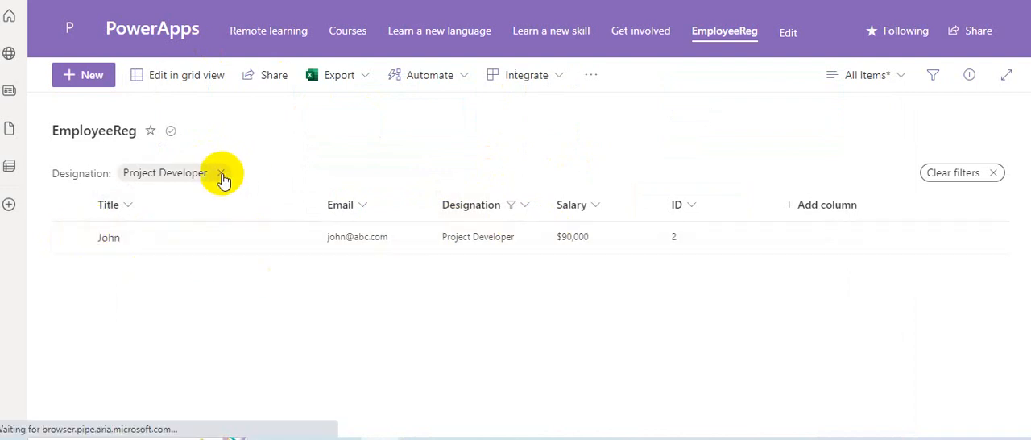
click(487, 174)
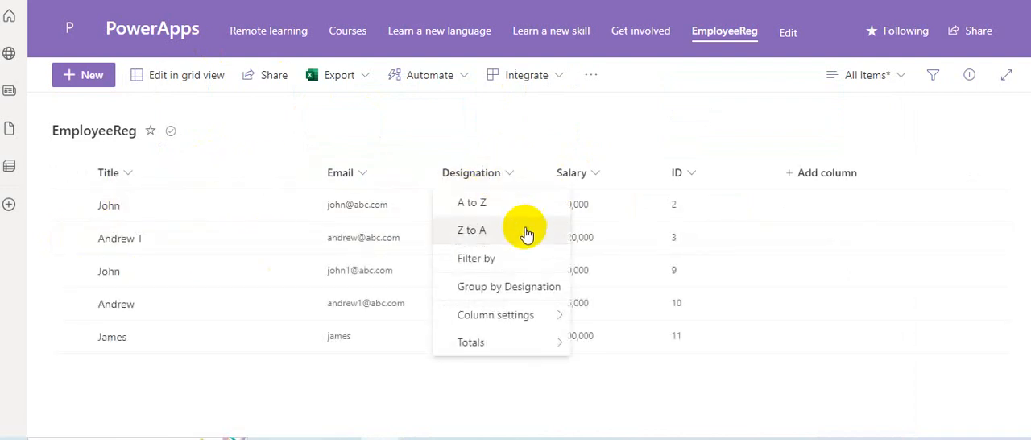
click(487, 257)
click(875, 156)
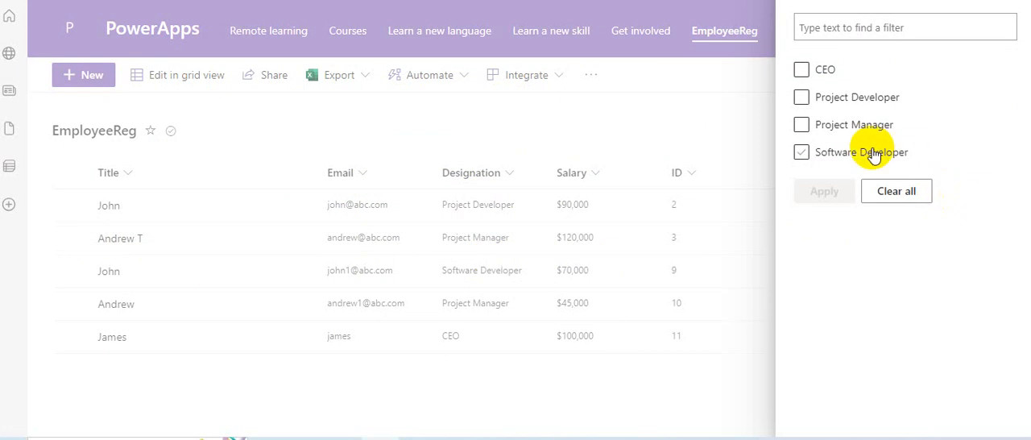
click(839, 191)
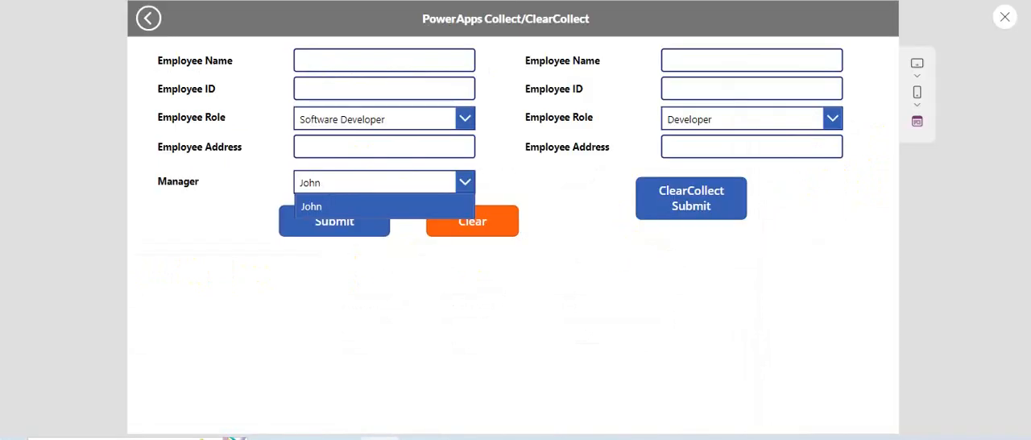
Step: Return to the Power Apps preview, choose Software Developer as the Employee Role, and expand the Manager list
click(437, 112)
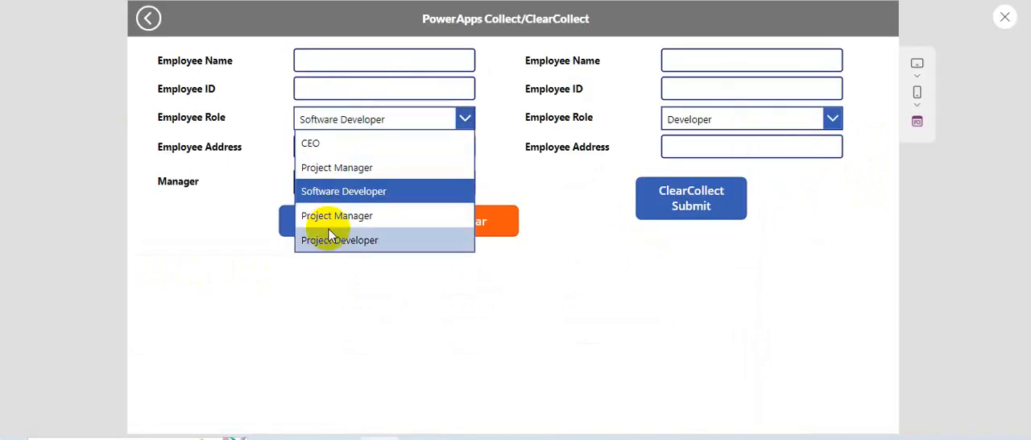
click(350, 190)
click(380, 185)
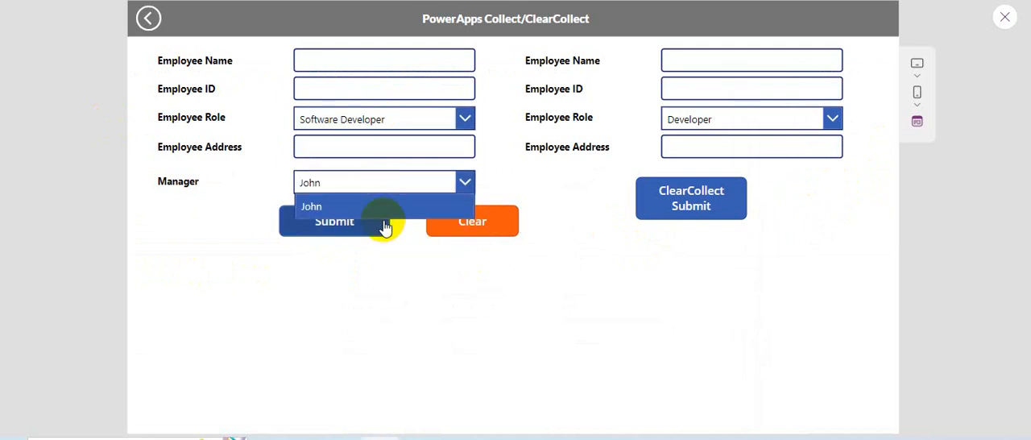
Step: Set the Employee Role to Project Developer and pick the manager offered in the Manager list
click(391, 121)
click(367, 239)
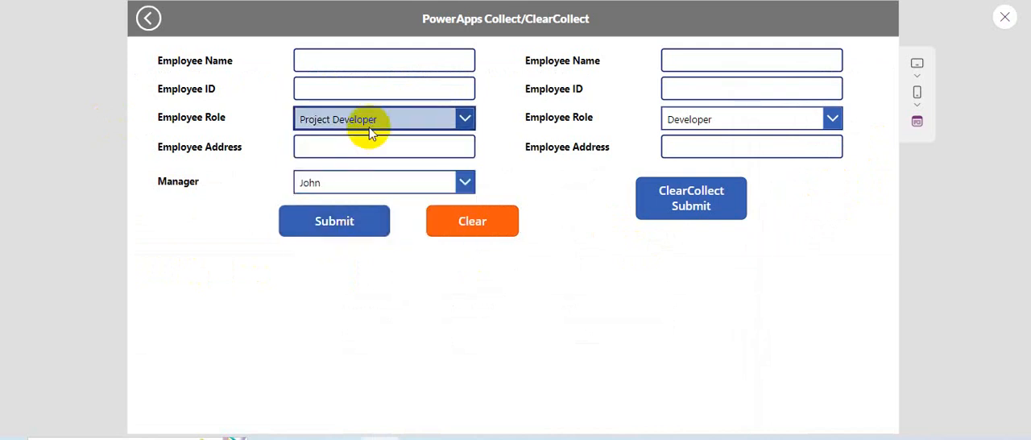
click(359, 185)
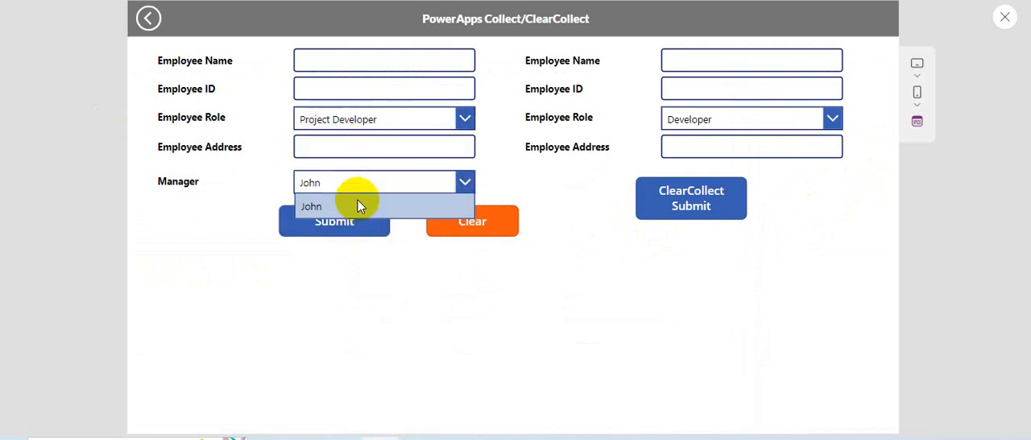
click(358, 201)
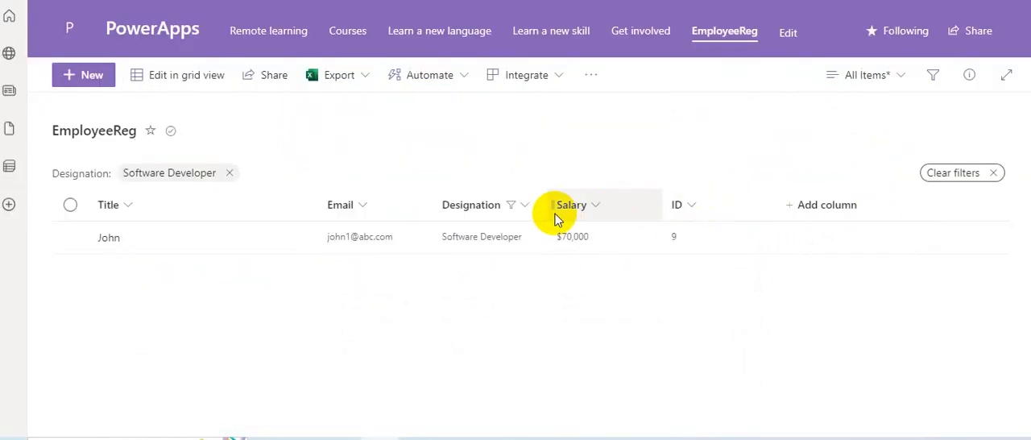
Step: Switch to the EmployeeReg list in SharePoint and filter its Designation column by Project Developer only
click(499, 207)
click(494, 290)
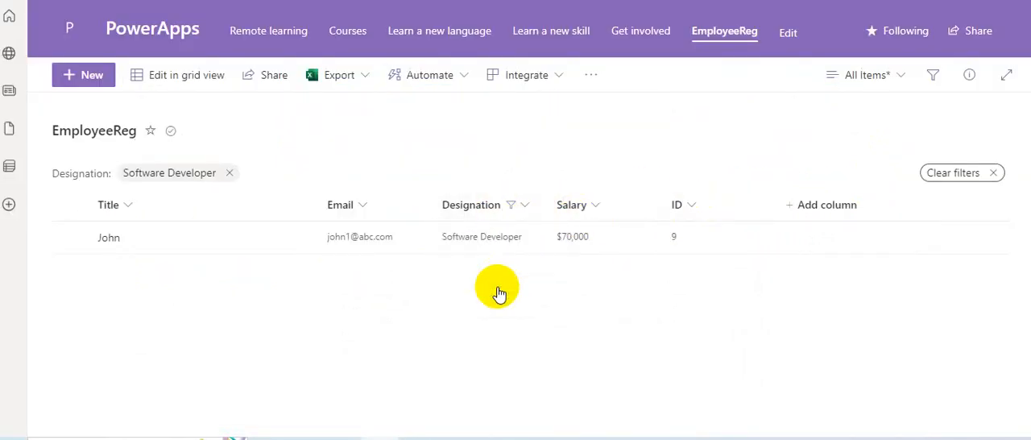
click(799, 152)
click(805, 134)
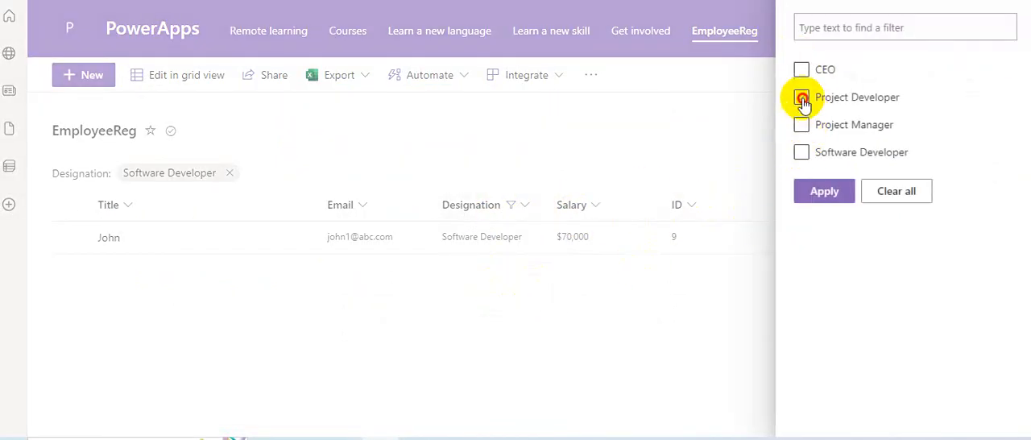
click(805, 196)
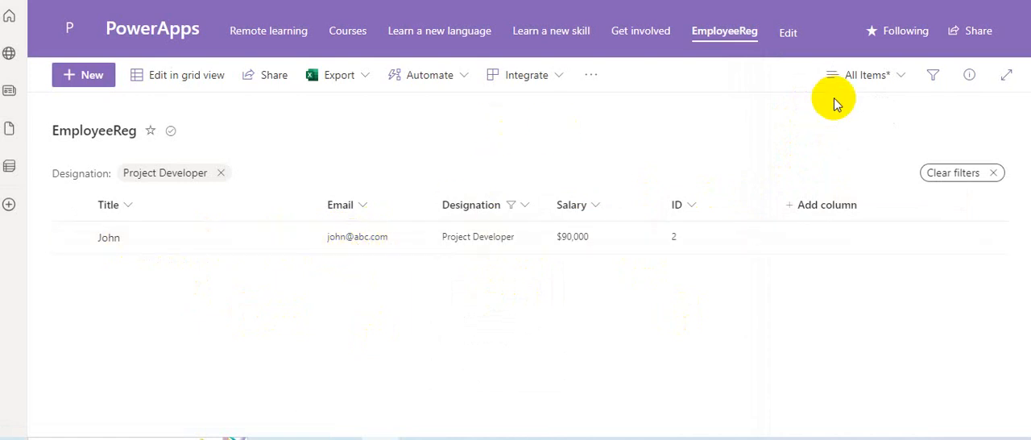
Step: Change the EmployeeReg list's Designation filter to Software Developer only
click(500, 203)
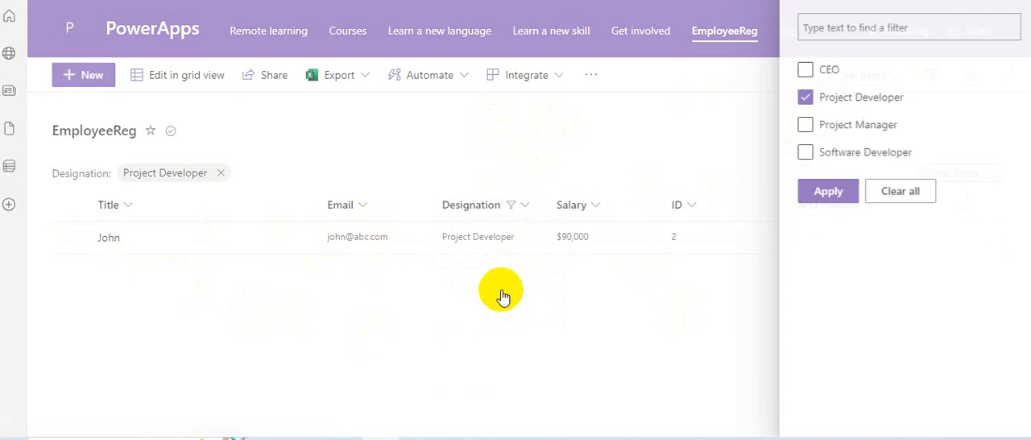
click(503, 287)
click(801, 97)
click(801, 152)
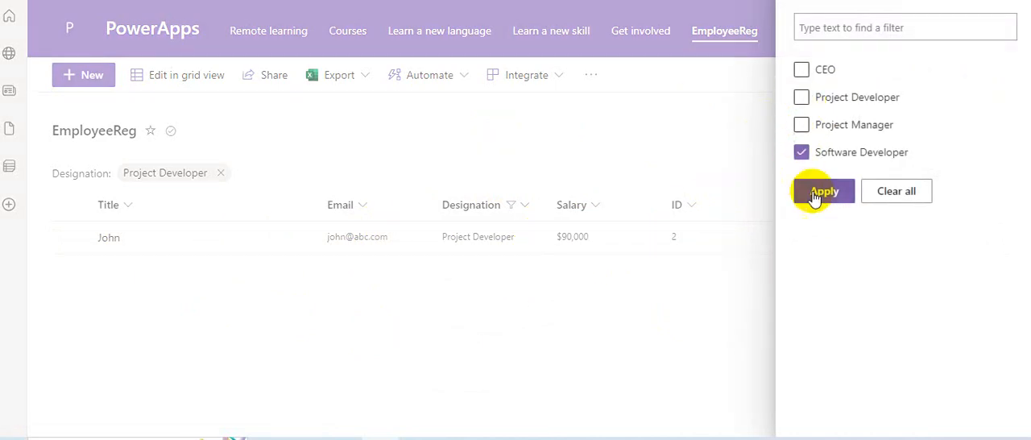
click(824, 191)
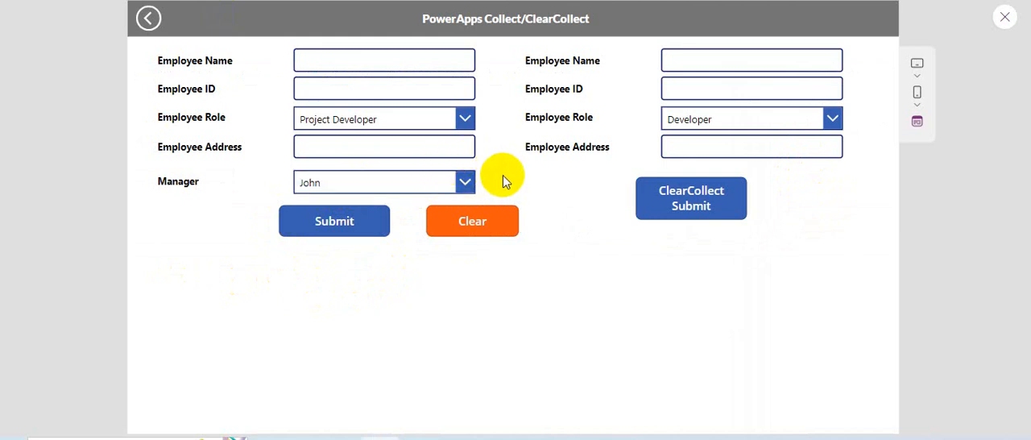
Step: Return to Power Apps, close the preview, and move the ClearCollect Submit button slightly down to make room for a field
click(1001, 19)
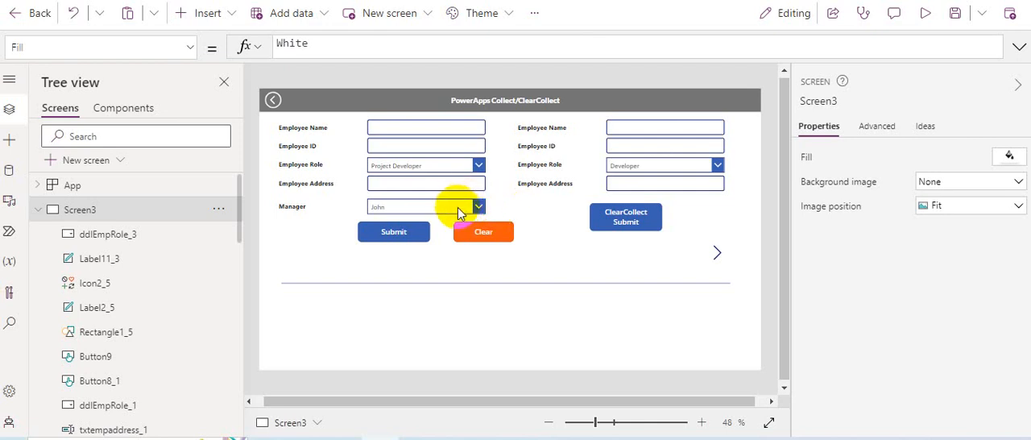
click(648, 222)
drag(648, 222, 649, 240)
click(601, 195)
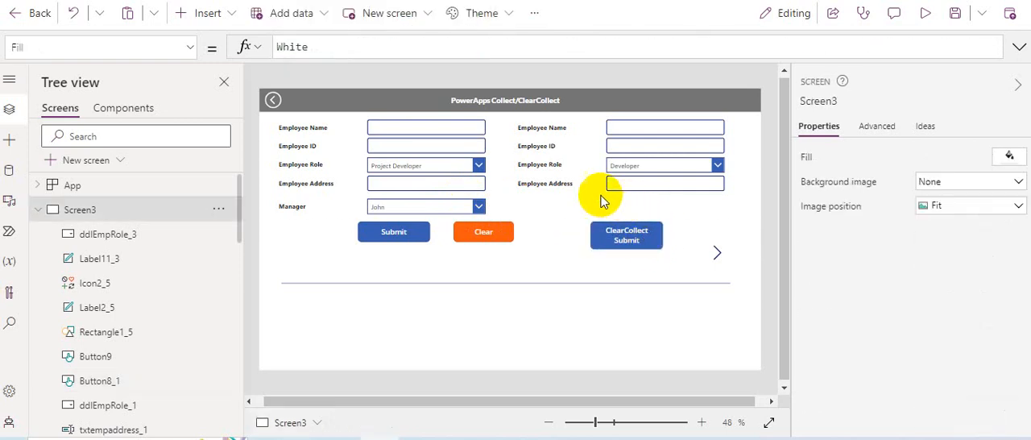
Step: Insert a drop-down control and place it below the ClearCollect form's Employee Address input at X 946, Y 300
click(231, 14)
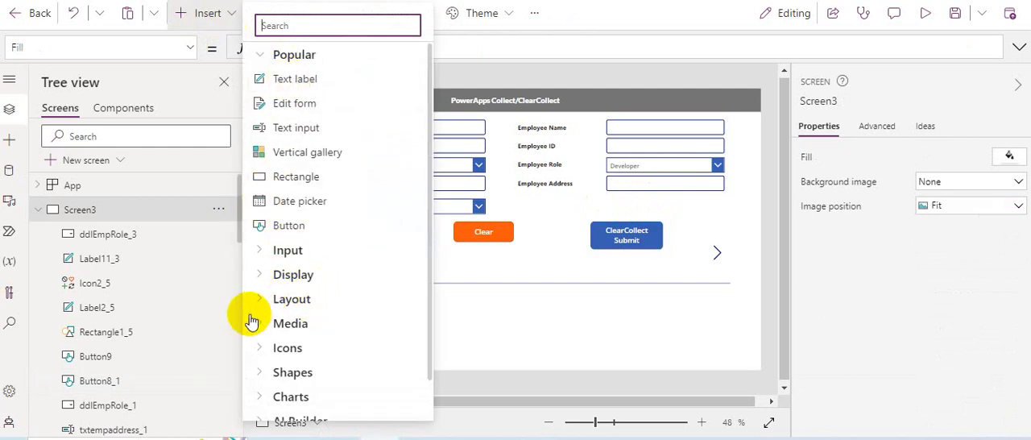
click(256, 251)
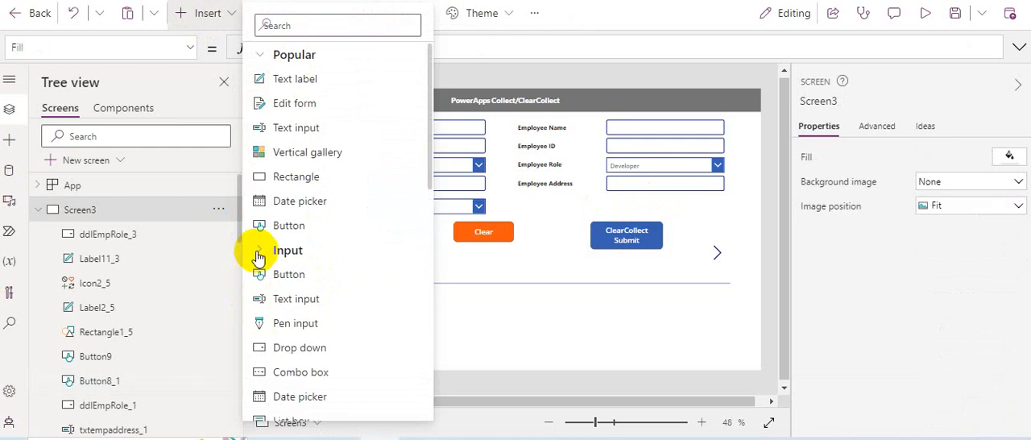
scroll(338, 306, down, 2)
click(334, 271)
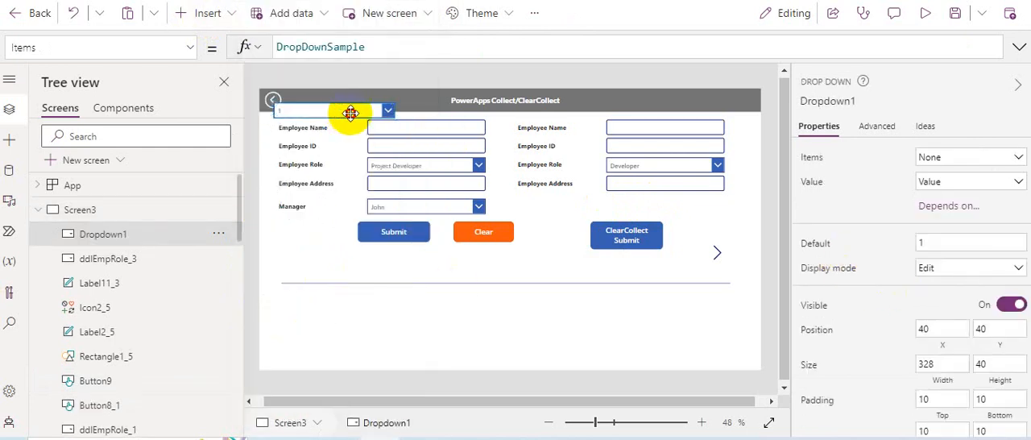
drag(346, 109, 678, 207)
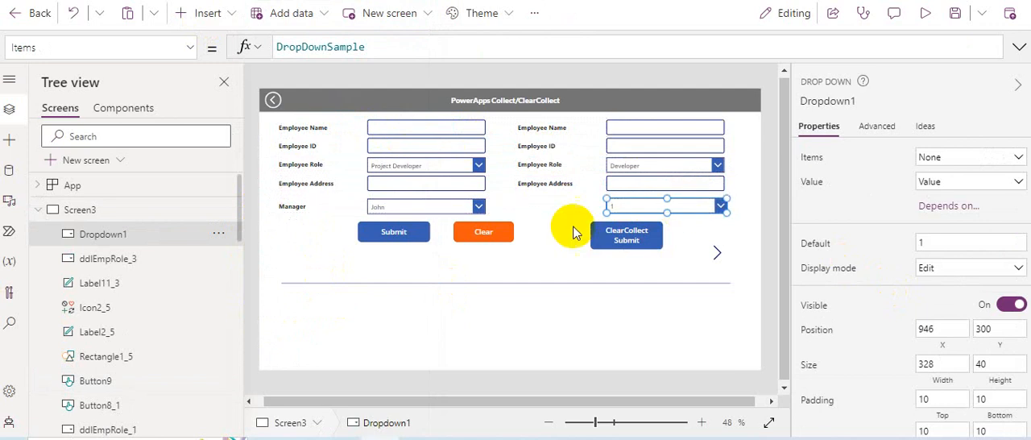
Step: Duplicate the ClearCollect form's Employee Address label and place the copy beside the new dropdown
click(541, 203)
click(544, 184)
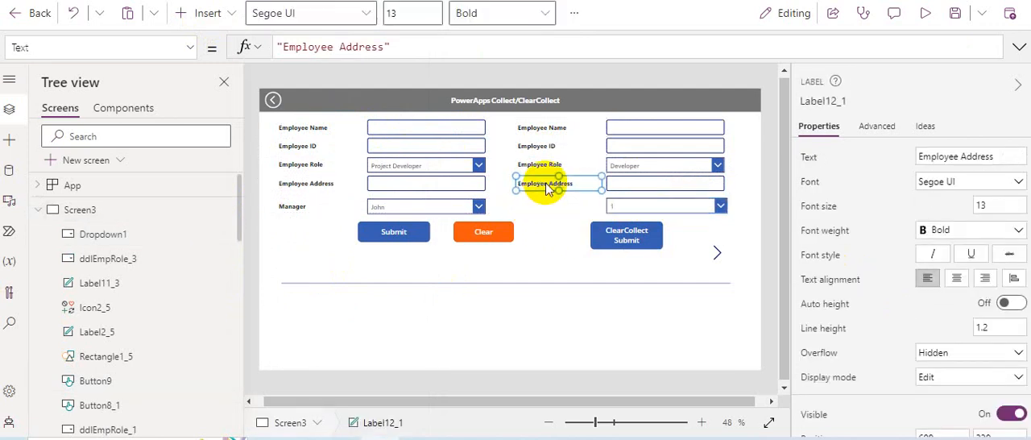
key(ctrl+c)
key(ctrl+v)
drag(576, 187, 559, 204)
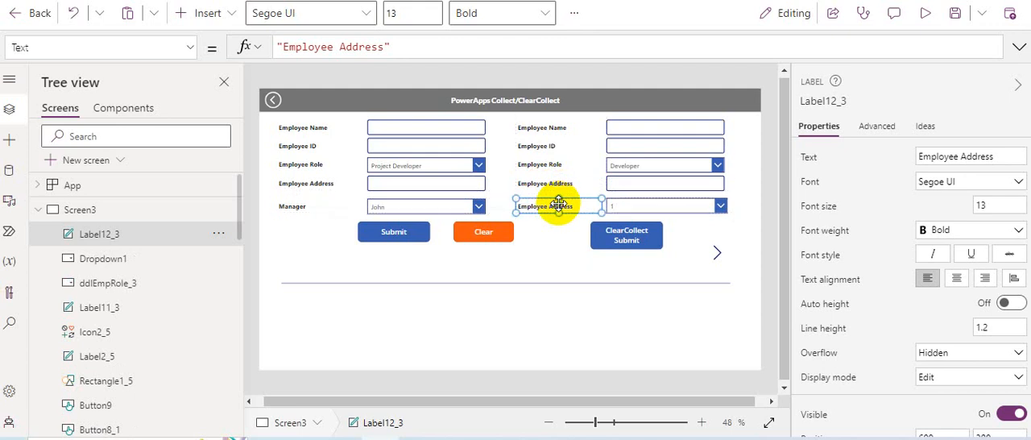
Step: Replace the copied label's text with "Manager"
triple_click(376, 47)
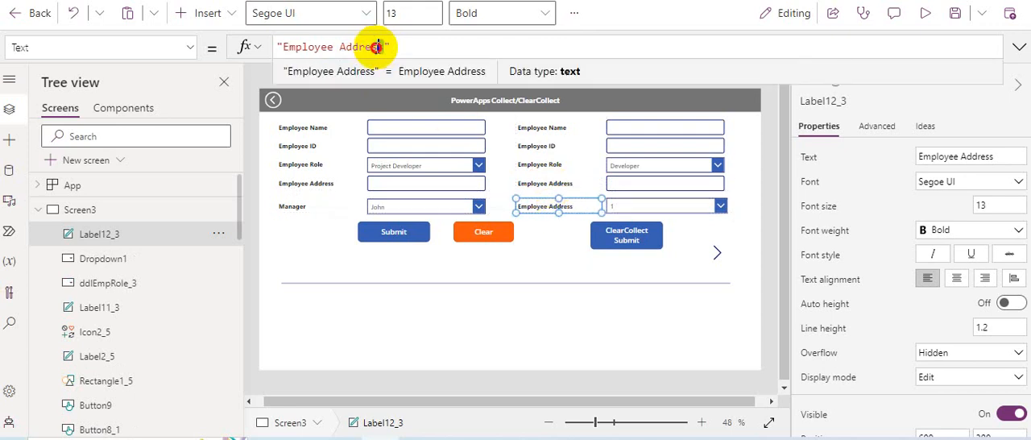
drag(383, 47, 286, 47)
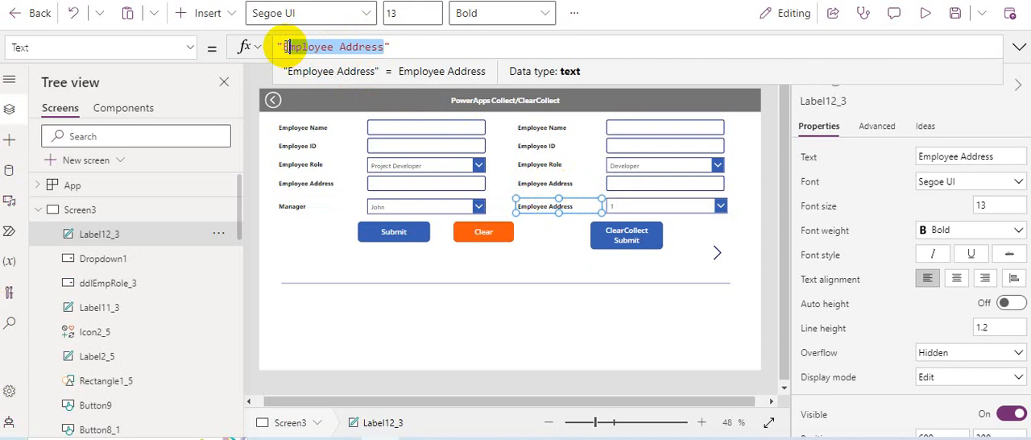
key(BackSpace)
text(Manag)
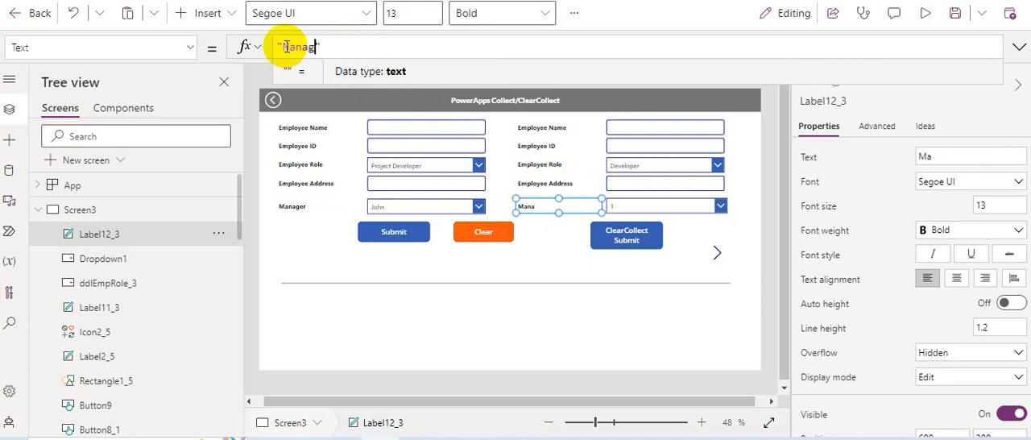
text(er)
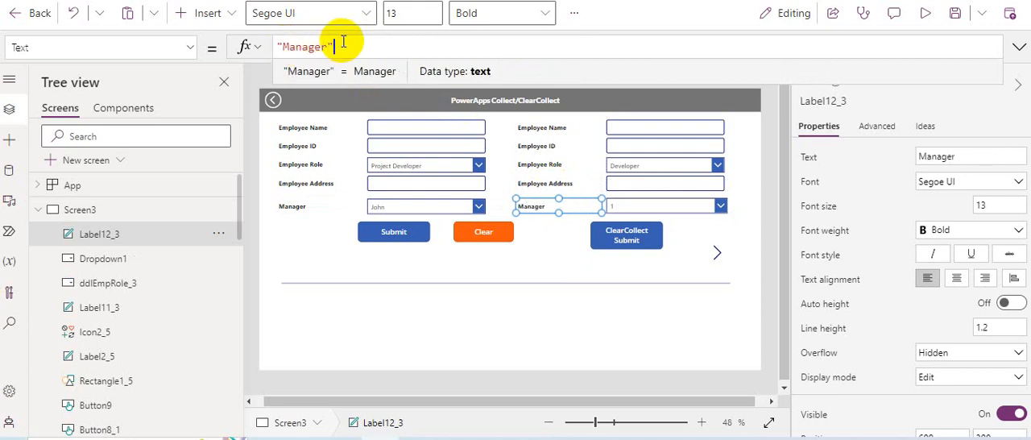
Step: Replace the new Manager dropdown's DropDownSample items with the EmployeeReg SharePoint list
click(633, 205)
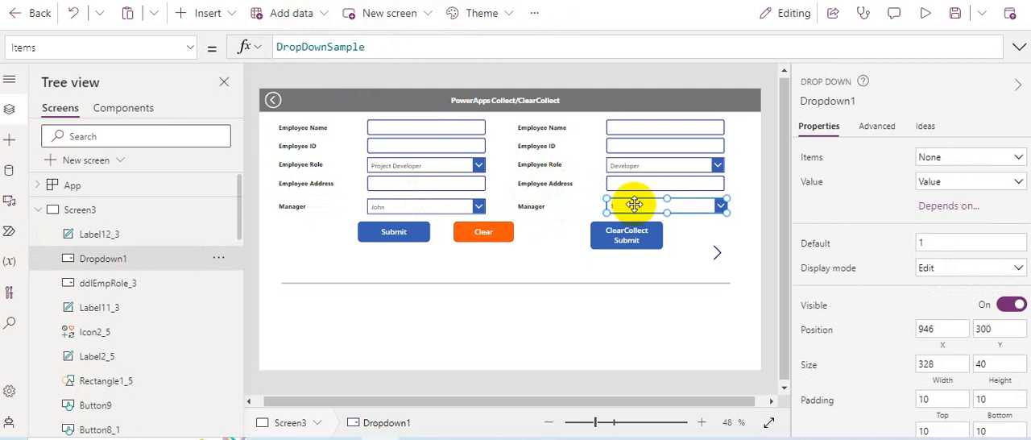
double_click(350, 50)
key(BackSpace)
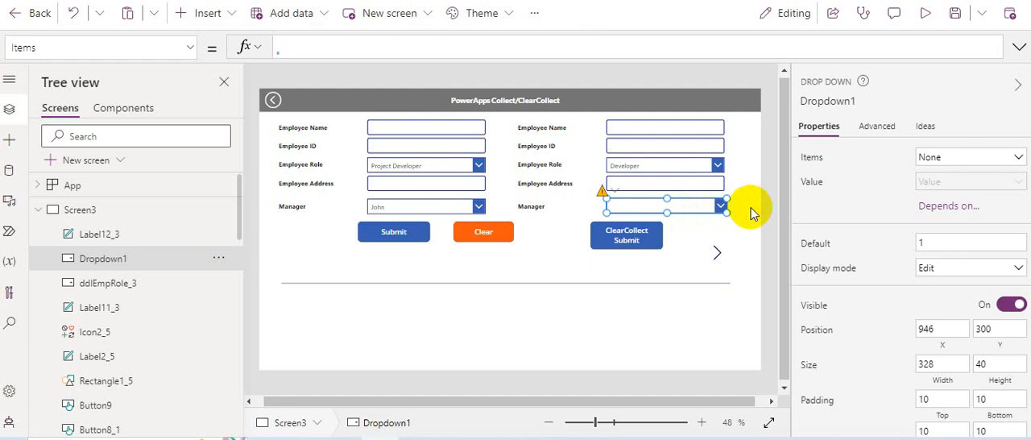
click(751, 212)
click(704, 207)
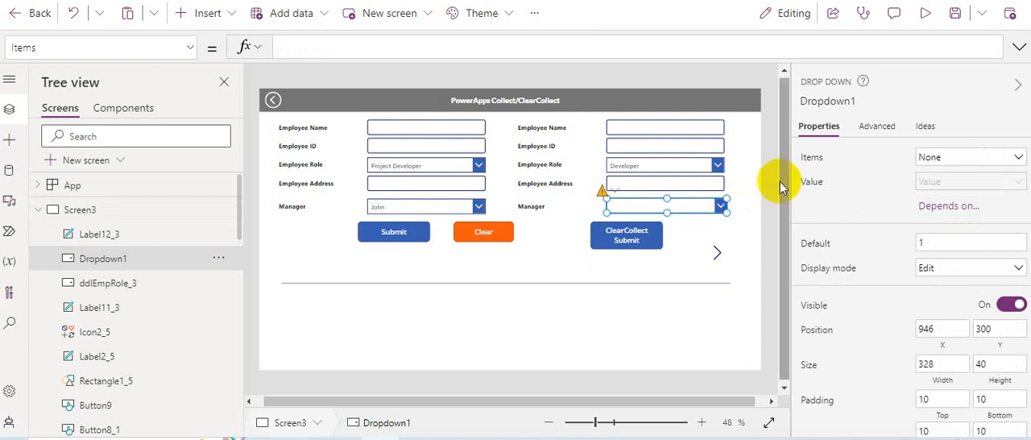
click(938, 163)
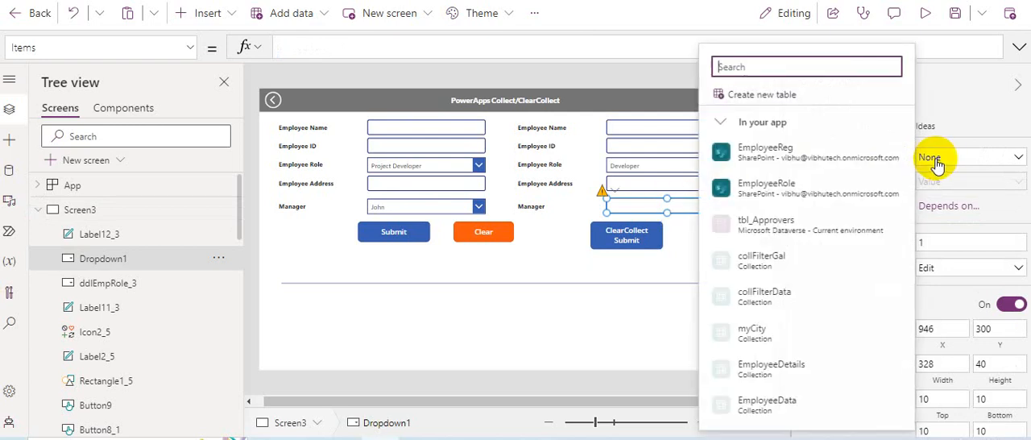
click(842, 149)
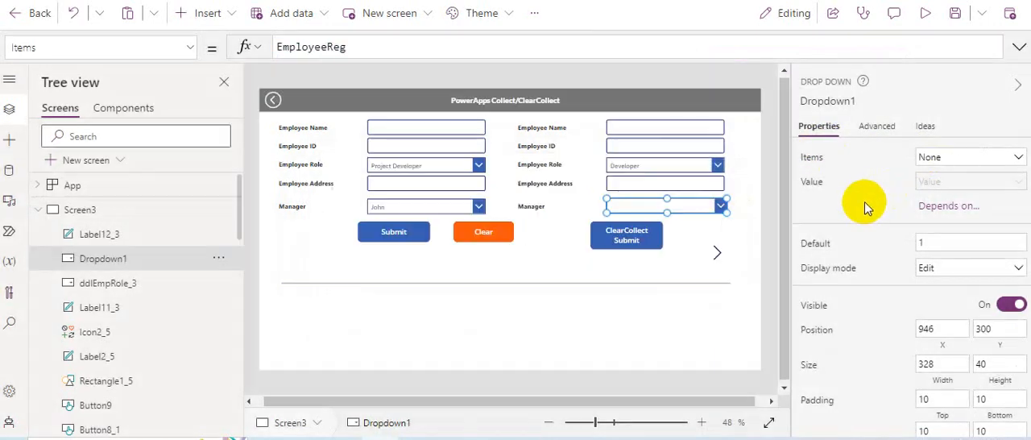
Step: Set the new Manager dropdown's displayed value to the Title field
click(930, 182)
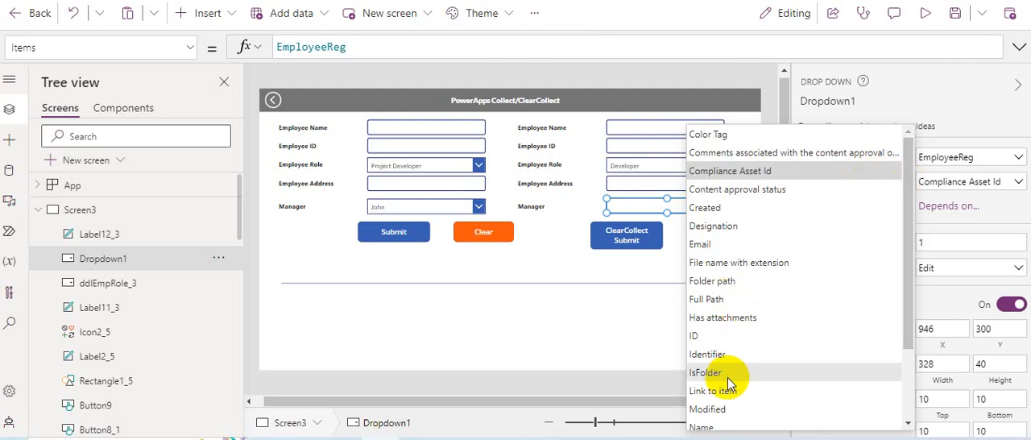
scroll(748, 407, down, 3)
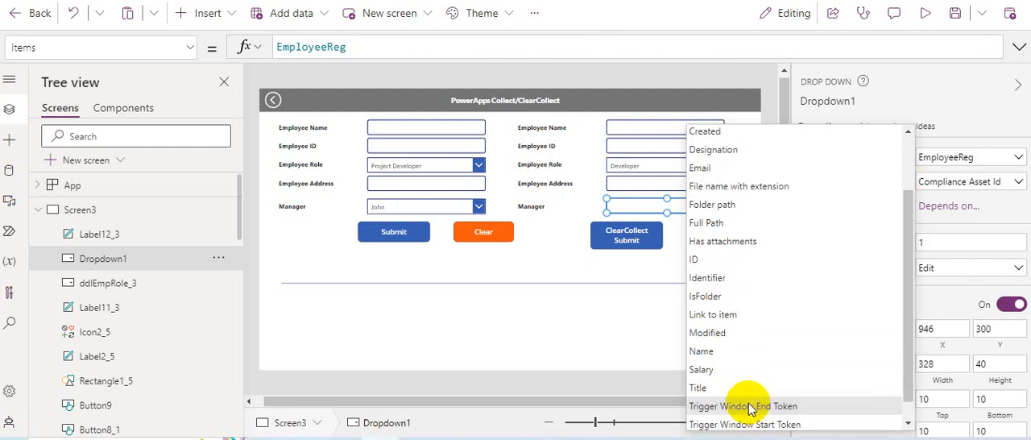
click(706, 369)
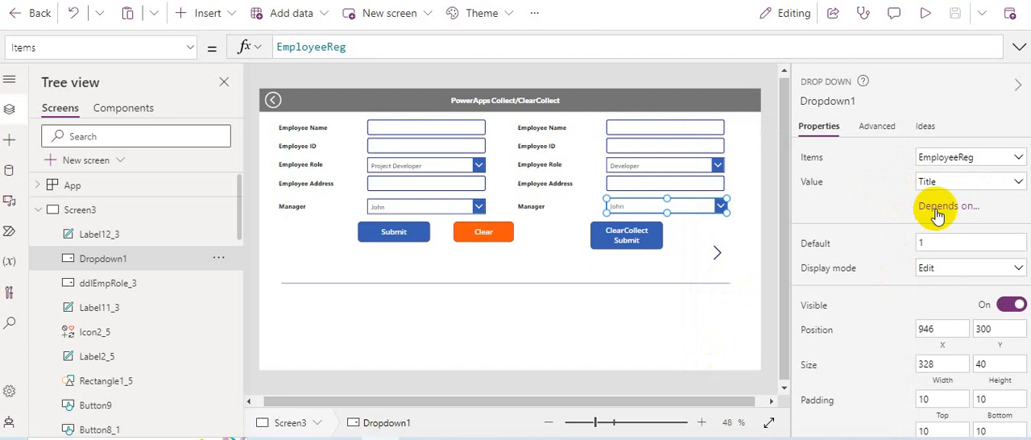
Step: Make the ClearCollect form's Manager dropdown depend on parent control ddlEmpRole_1, using its Value field
click(935, 207)
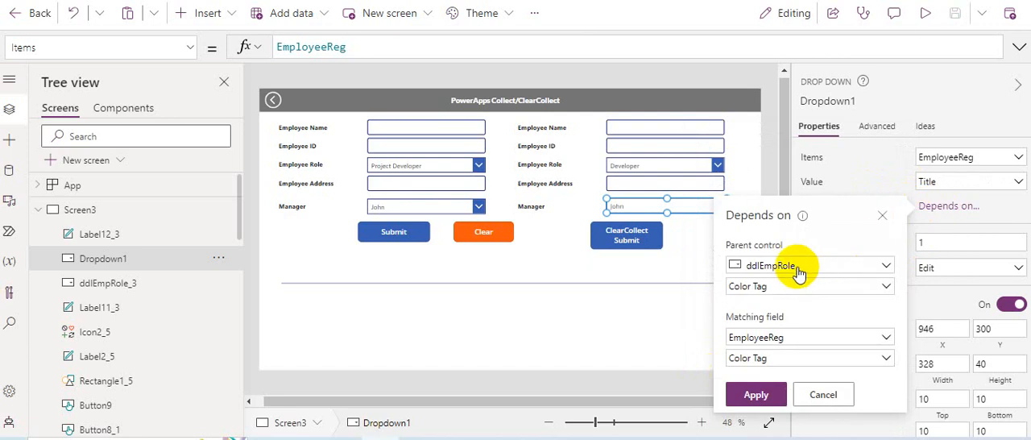
click(667, 171)
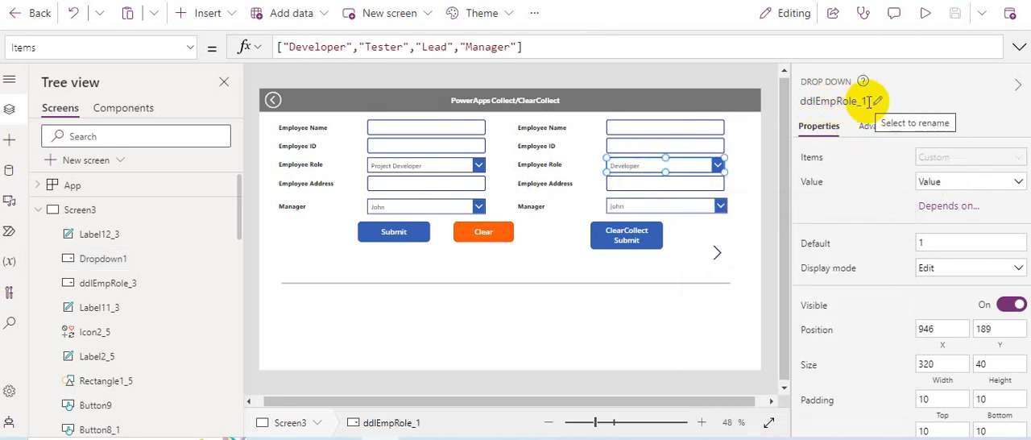
click(693, 207)
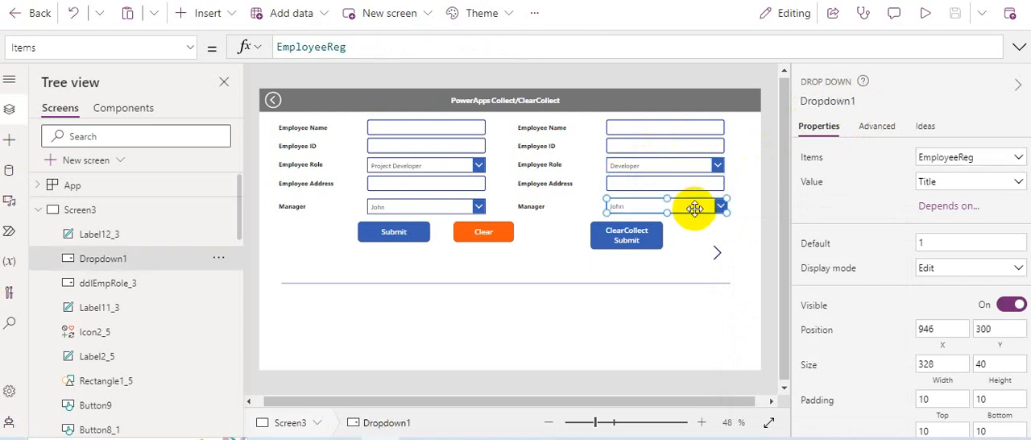
click(926, 206)
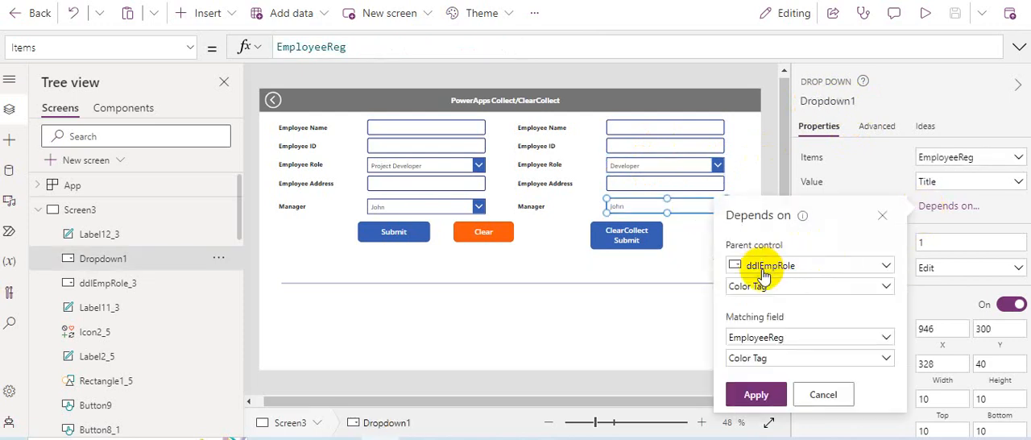
click(763, 270)
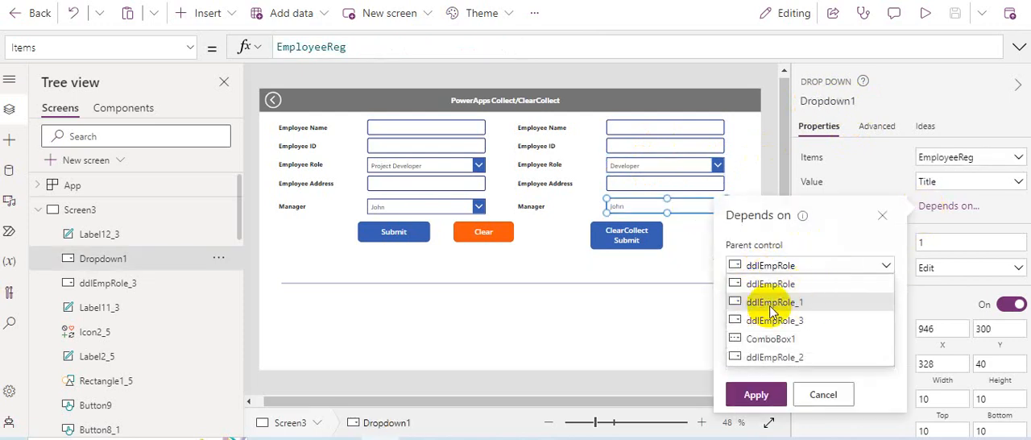
click(798, 305)
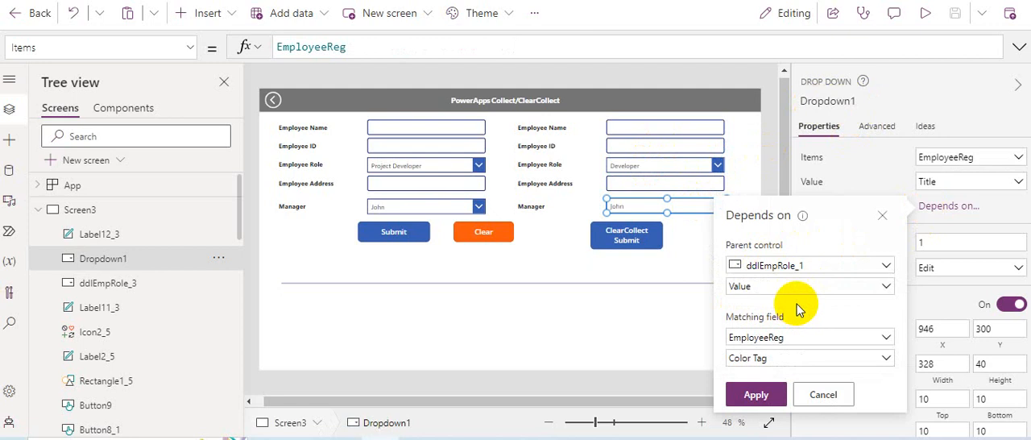
click(761, 288)
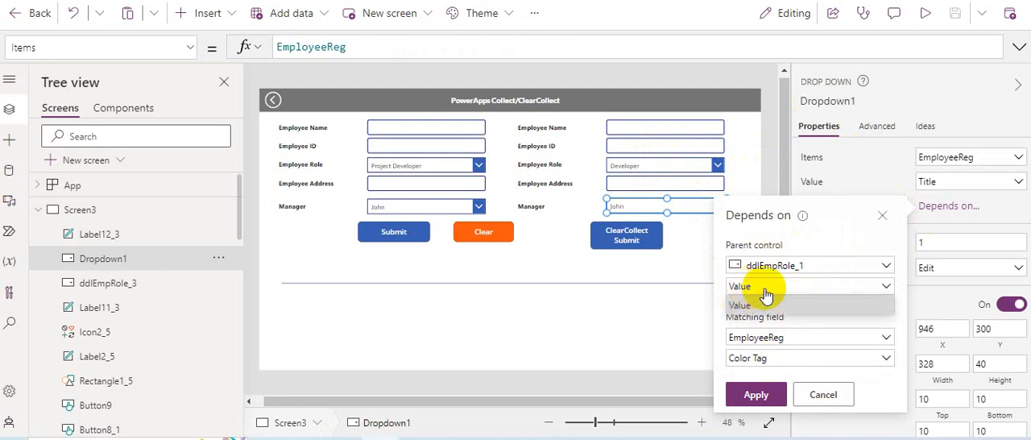
click(763, 305)
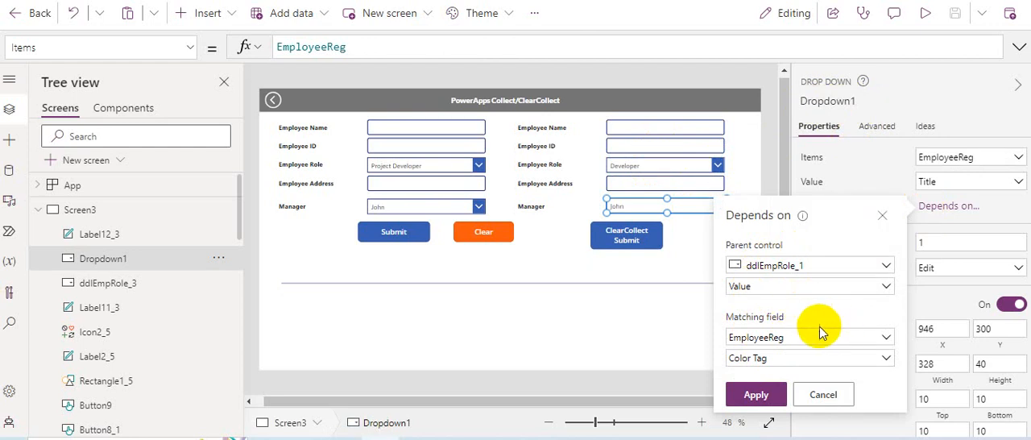
Step: Match the dependency to the Designation field of EmployeeReg and apply it to the Manager dropdown
click(771, 338)
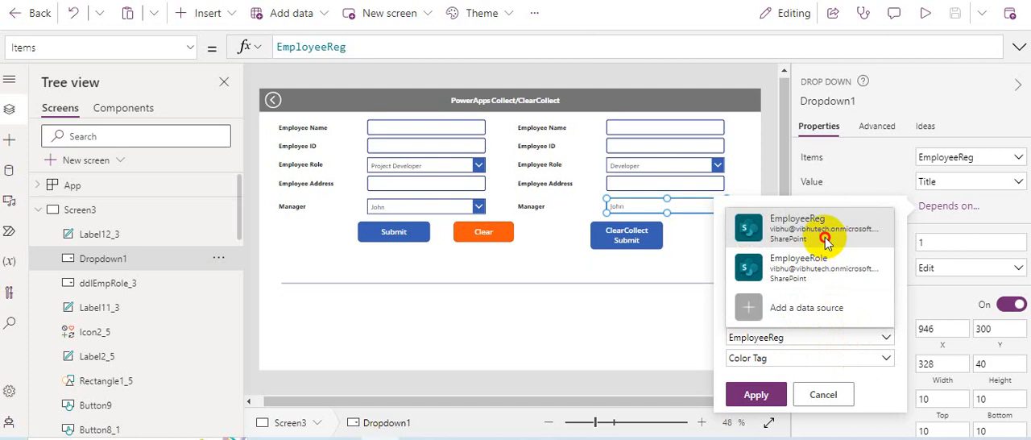
click(759, 233)
click(781, 359)
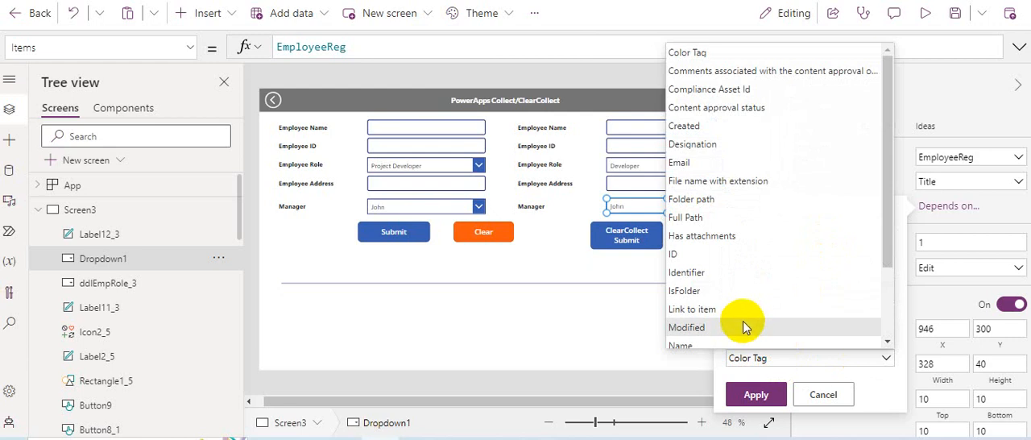
click(700, 143)
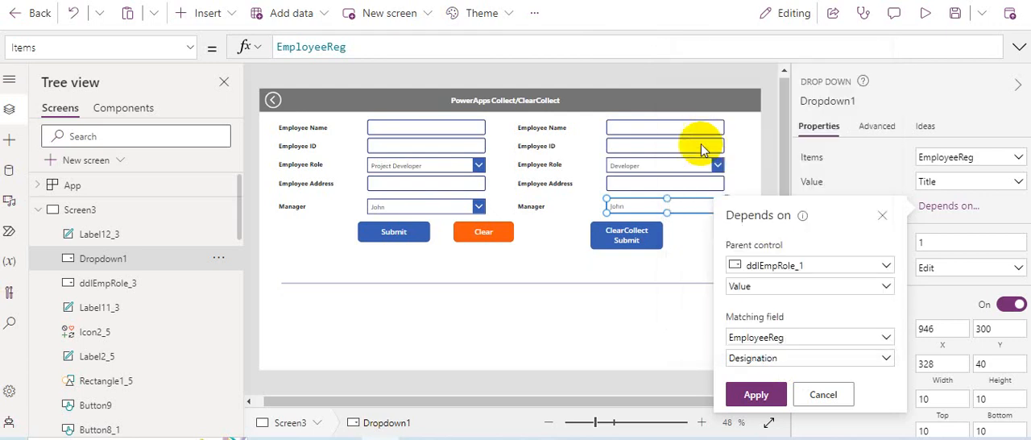
click(757, 396)
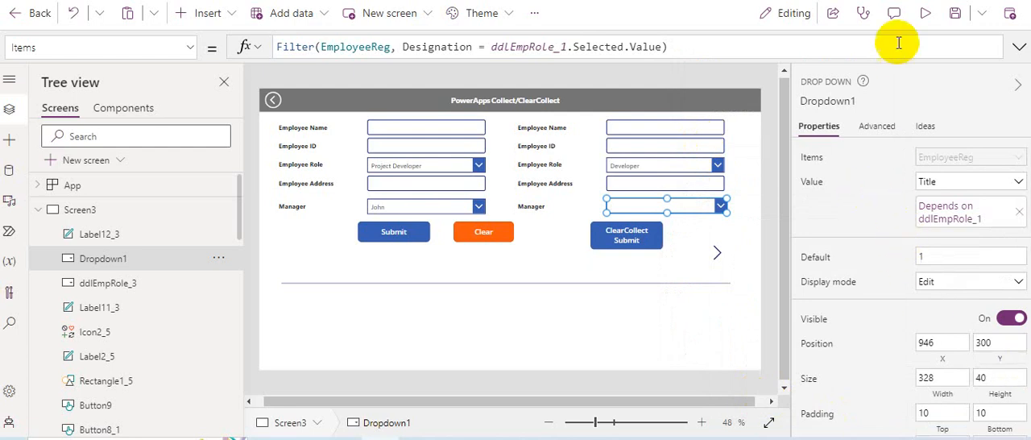
Step: Preview the app and test the dependent Manager dropdown with the ClearCollect form's Employee Role set to Manager, Developer and Tester
click(926, 18)
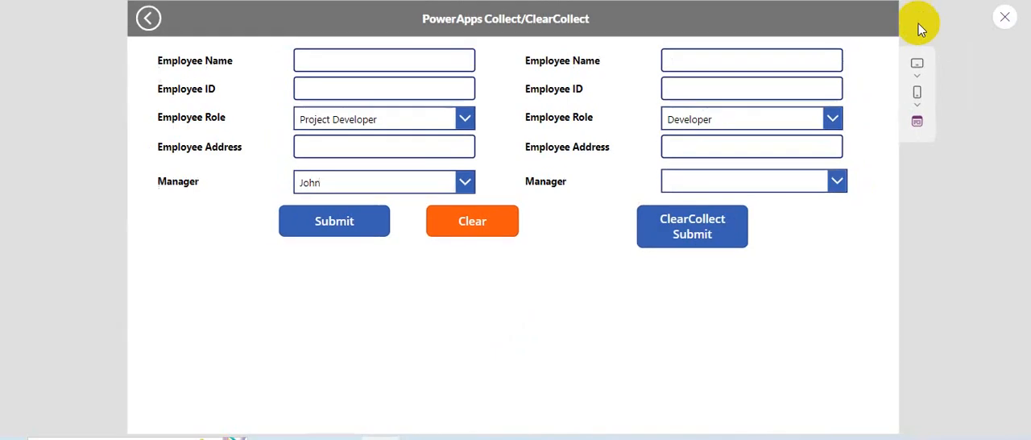
click(716, 121)
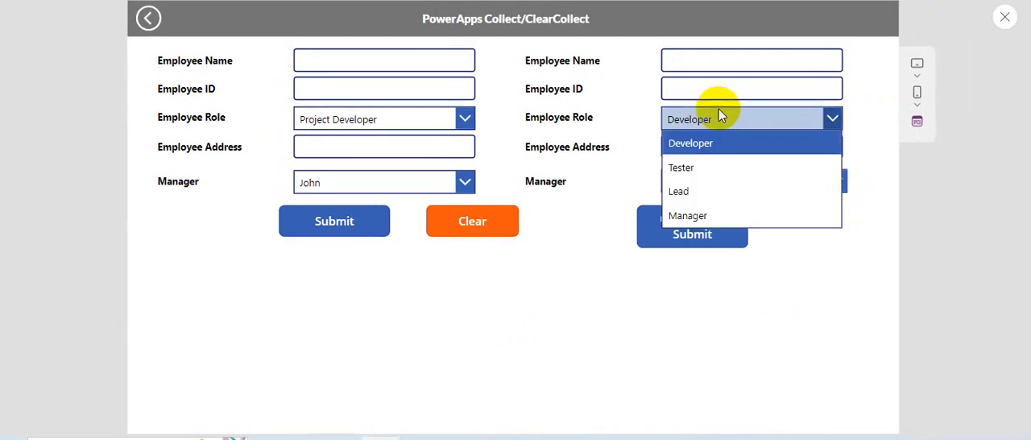
click(693, 211)
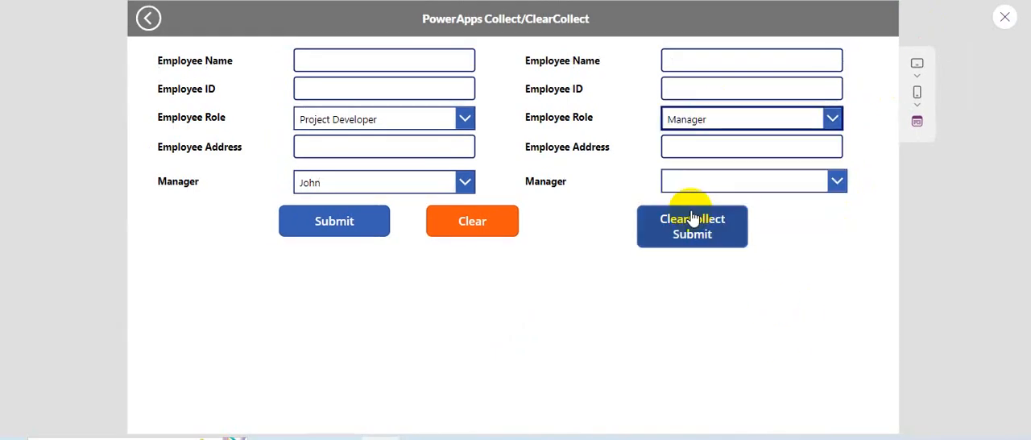
click(702, 115)
click(697, 148)
click(698, 127)
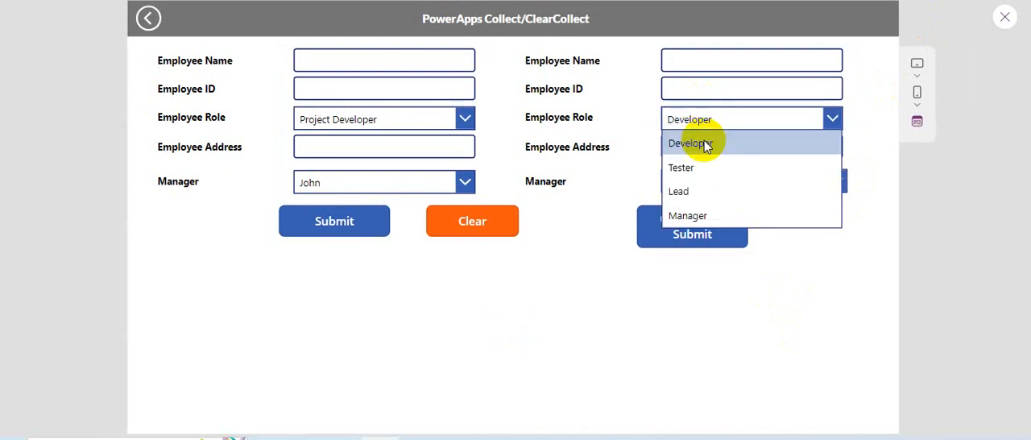
click(698, 166)
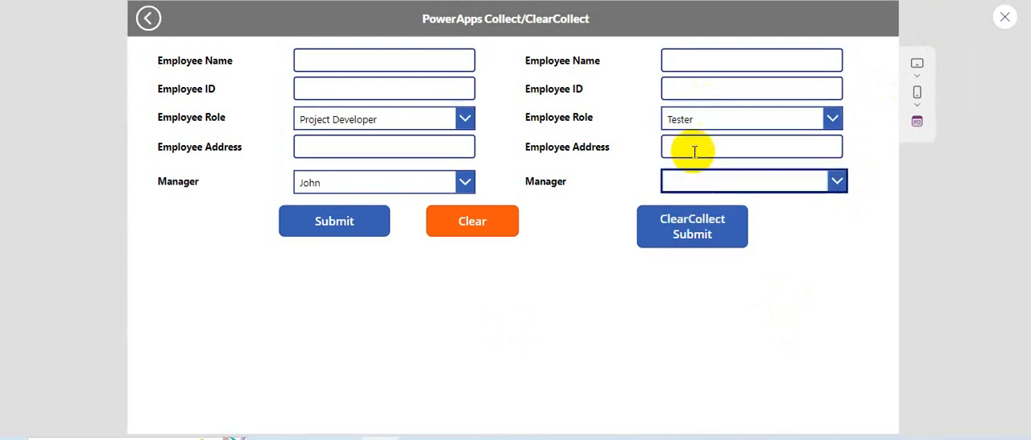
click(692, 119)
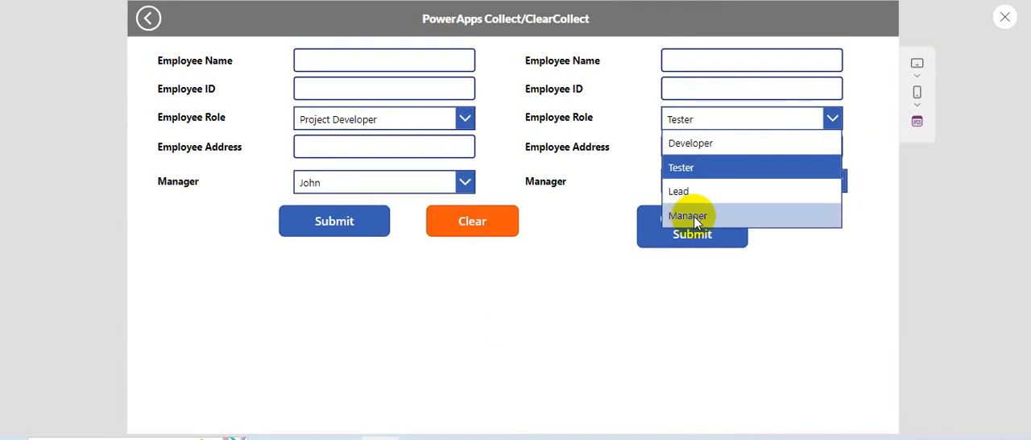
click(594, 233)
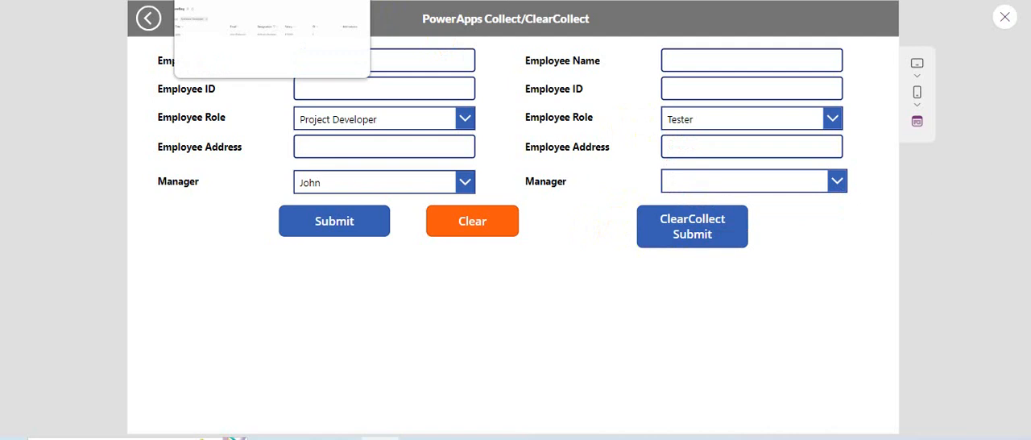
Step: Switch to the EmployeeReg list in SharePoint and start a new item titled test1, filling in its e-mail
click(233, 0)
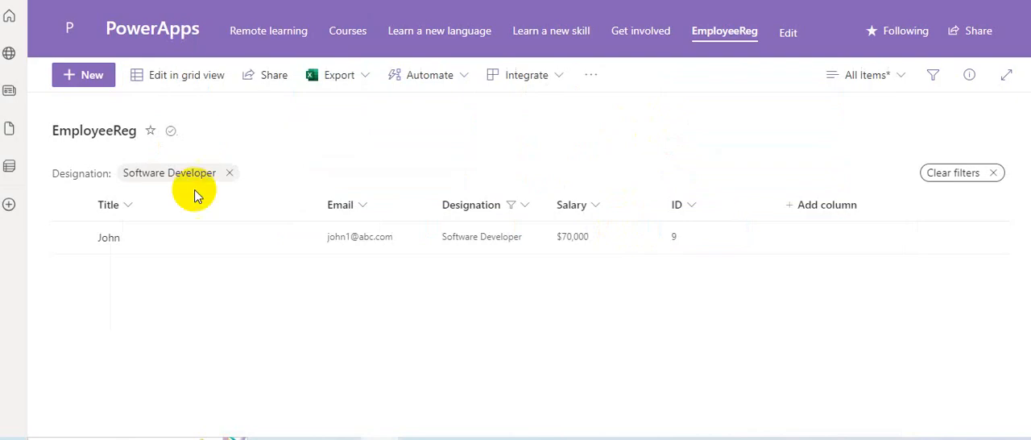
click(93, 74)
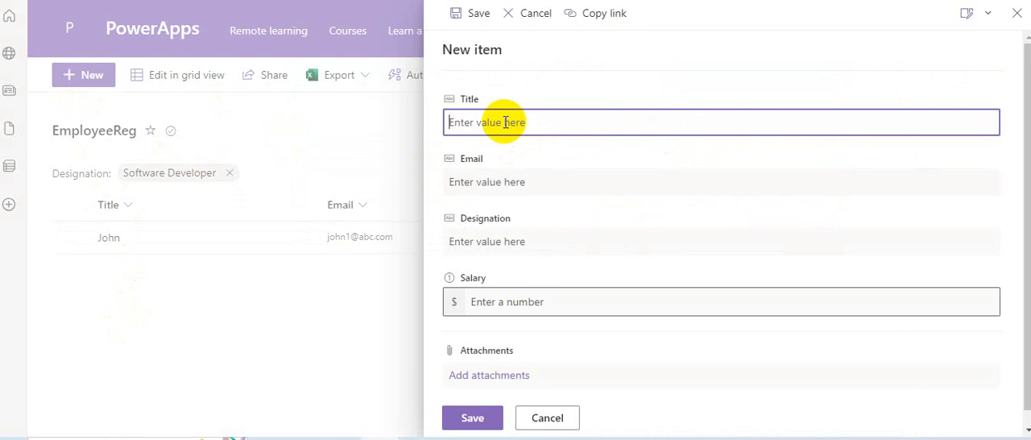
text(test1)
click(532, 185)
text(test)
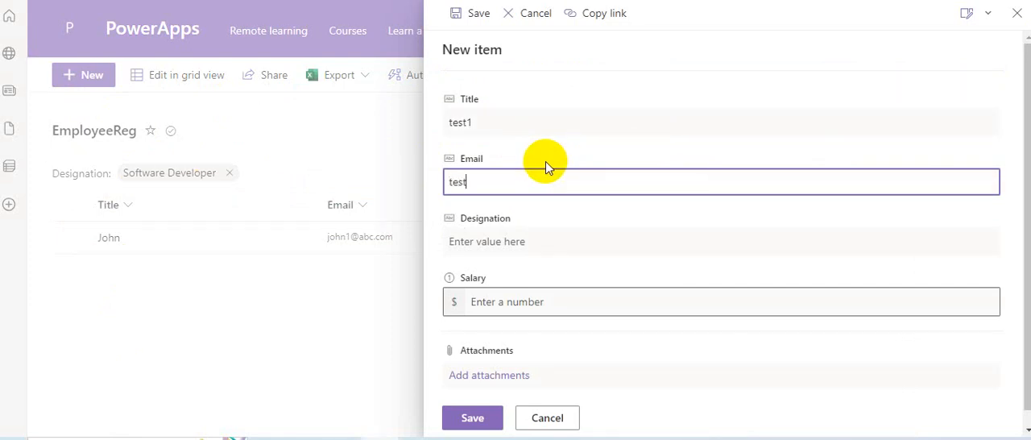
text(@abc.com)
Step: Set the test1 item's Designation to Tester and its Salary to 65577, and save the item
click(515, 246)
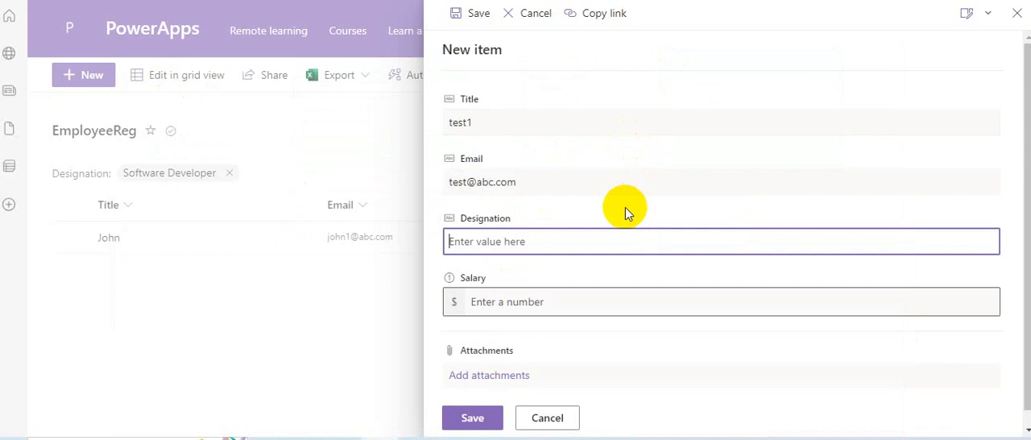
text(Tester)
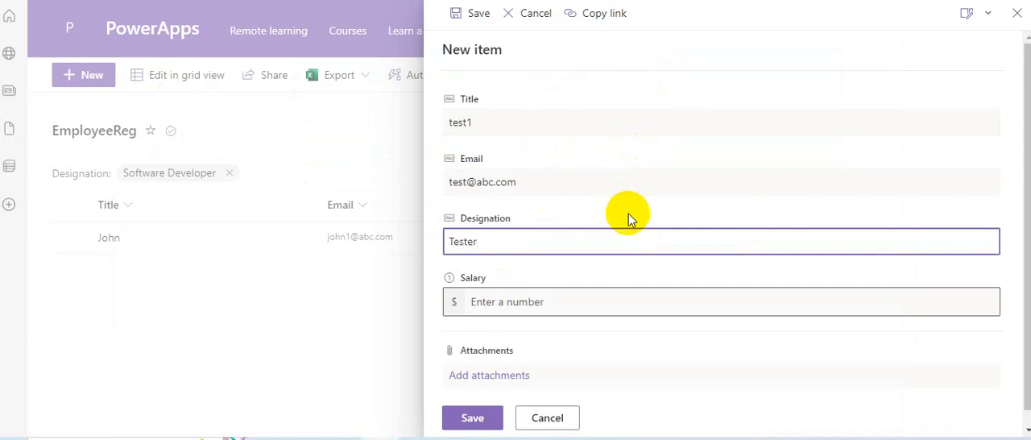
scroll(625, 233, down, 1)
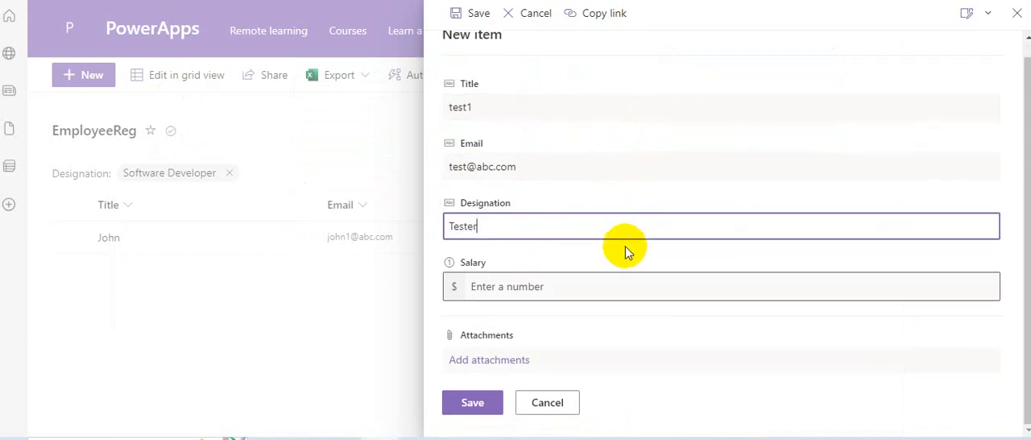
click(543, 292)
text(65577)
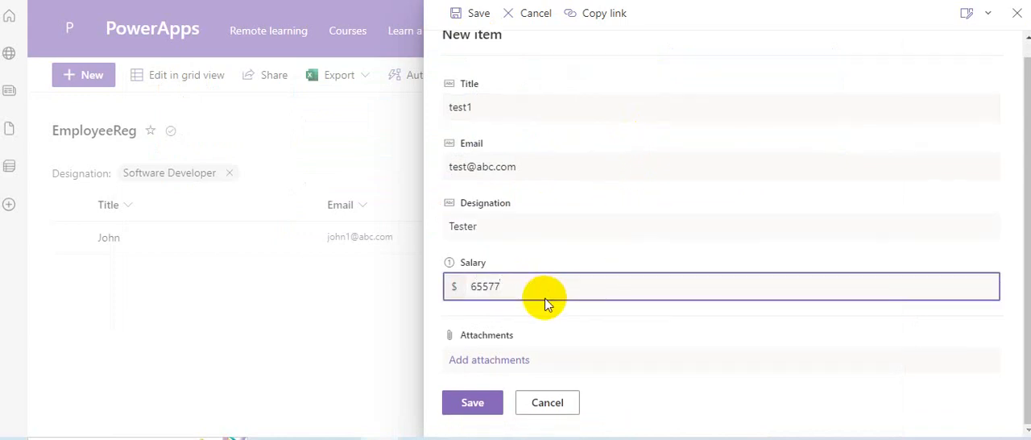
click(472, 402)
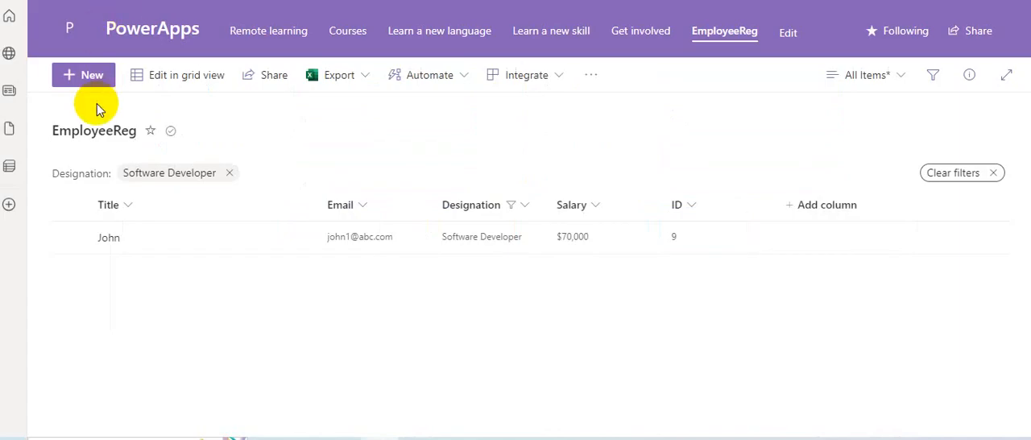
Step: Start another EmployeeReg item titled test2 and fill in its e-mail
click(95, 75)
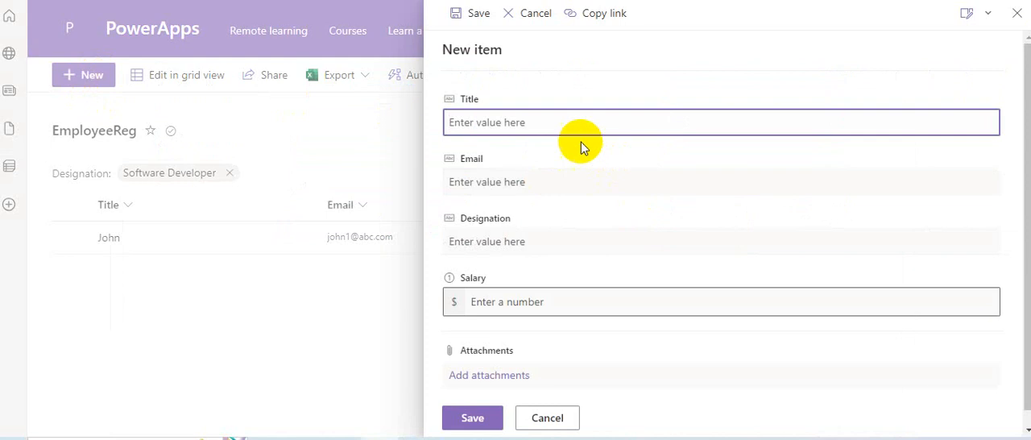
click(548, 118)
text(tes)
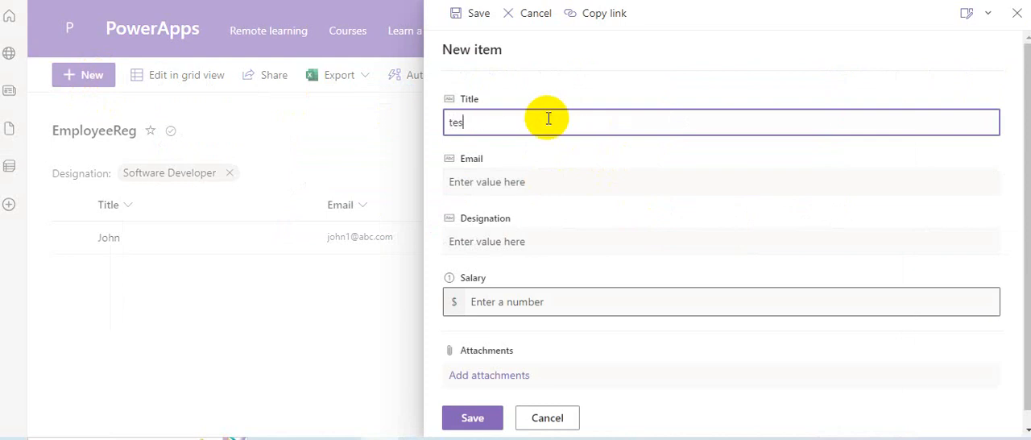
text(t2)
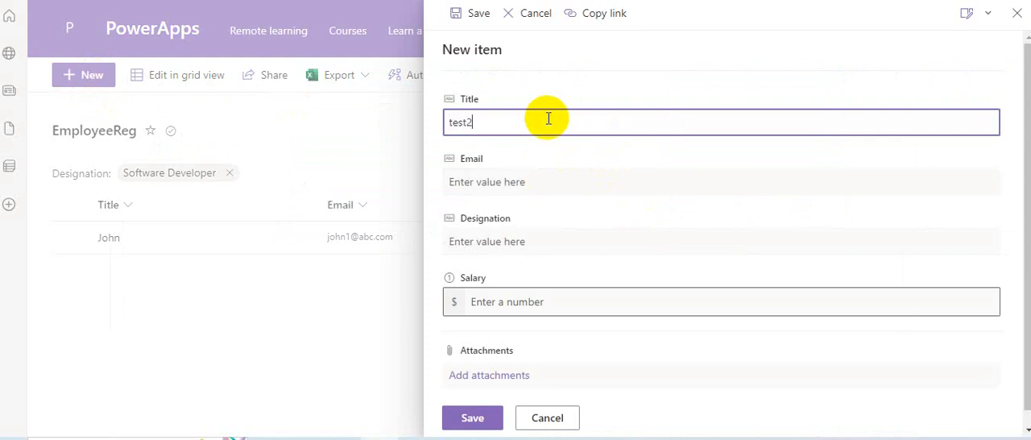
click(536, 185)
text(test2@)
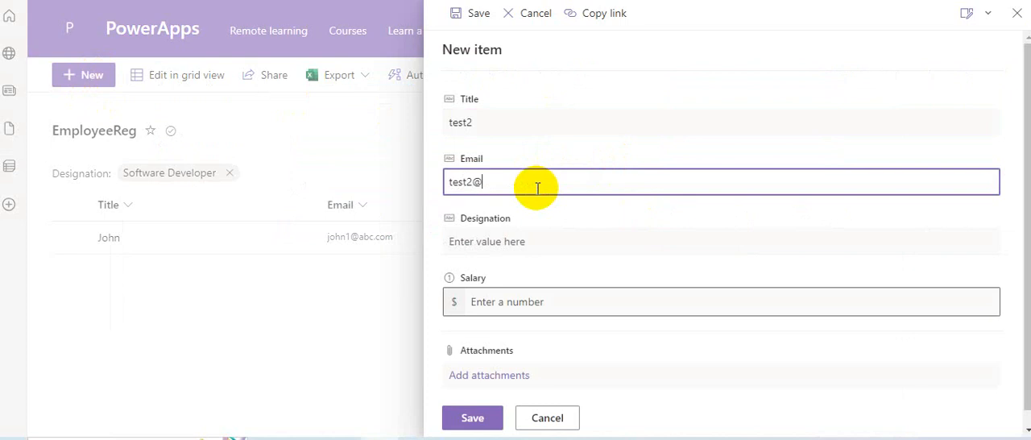
text(xyz.com)
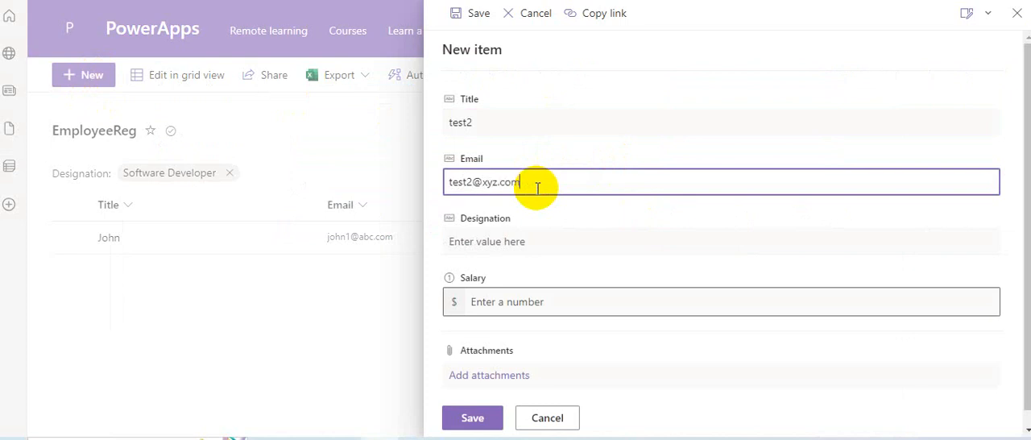
Step: Set the test2 item's Designation to Manager and its Salary to 9909099, and save the item
click(534, 253)
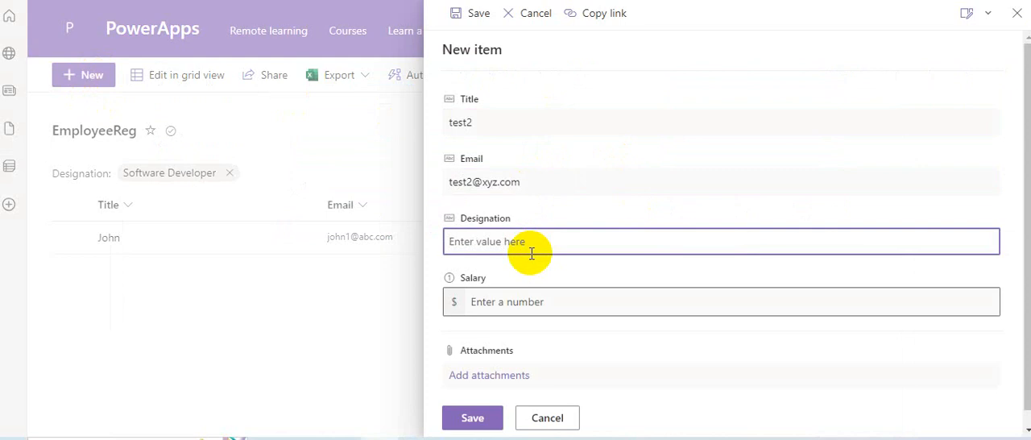
text(Manager)
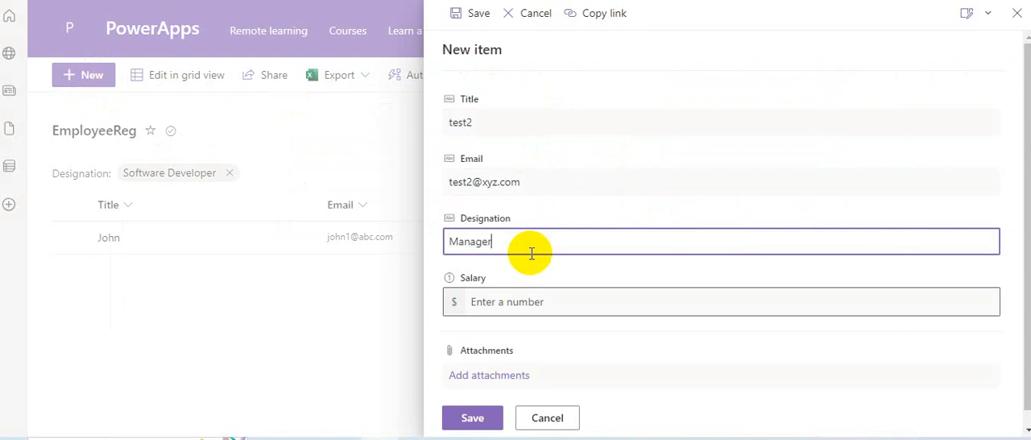
click(526, 304)
text(9909099)
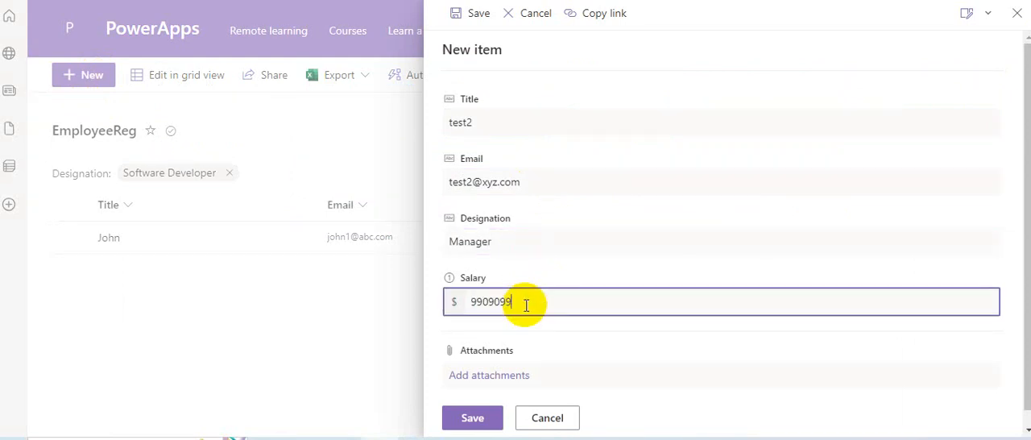
click(472, 418)
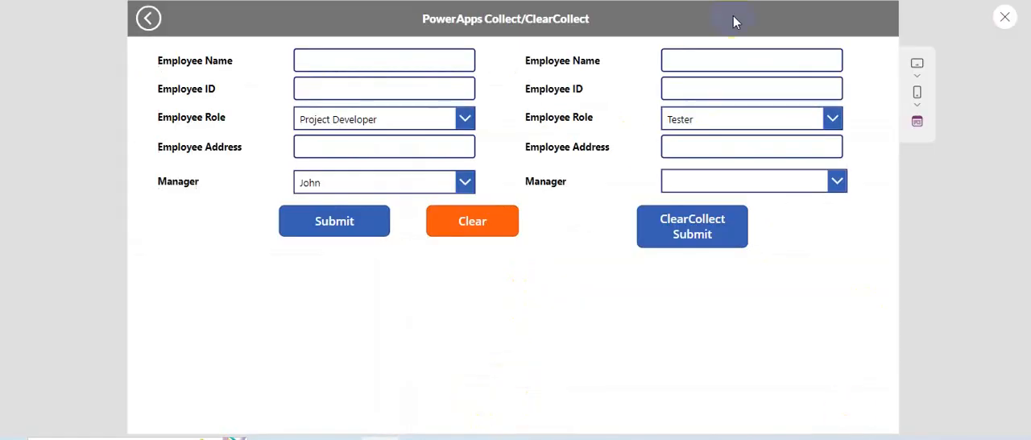
Step: Switch back to Power Apps Studio, exit the preview, refresh the EmployeeReg data source and return to the screen tree
click(1003, 16)
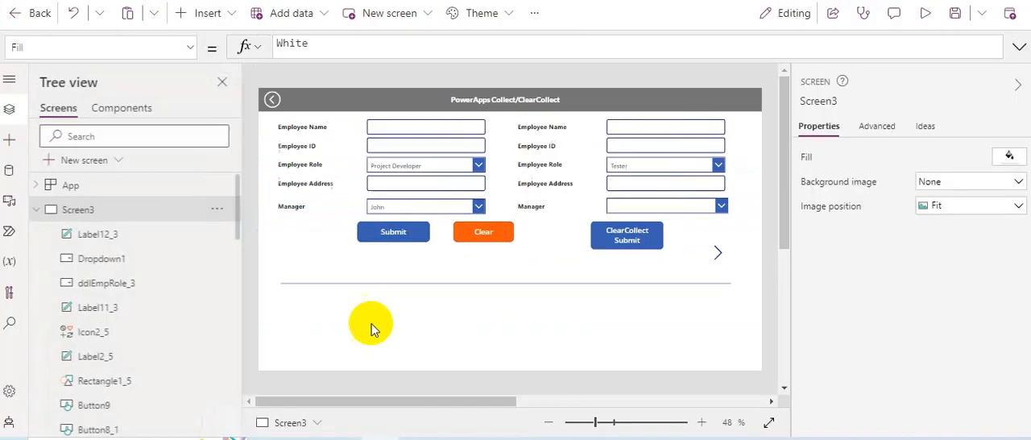
click(9, 170)
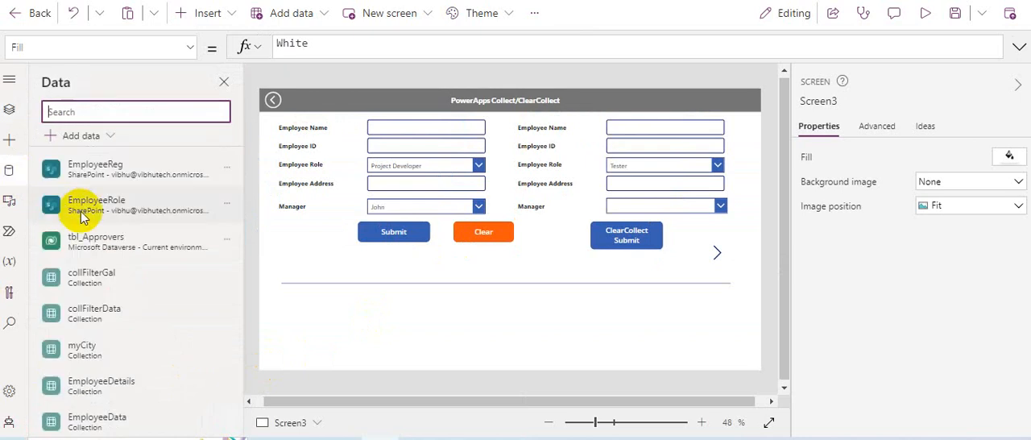
click(229, 169)
click(236, 225)
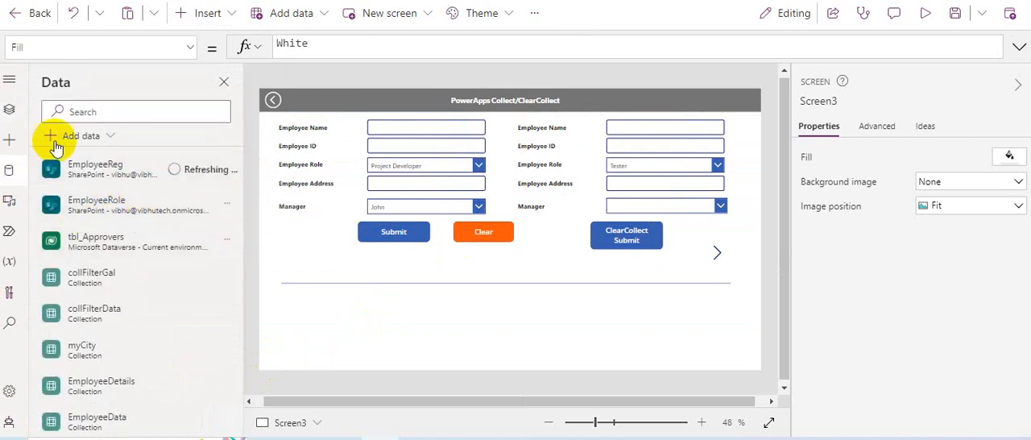
click(8, 110)
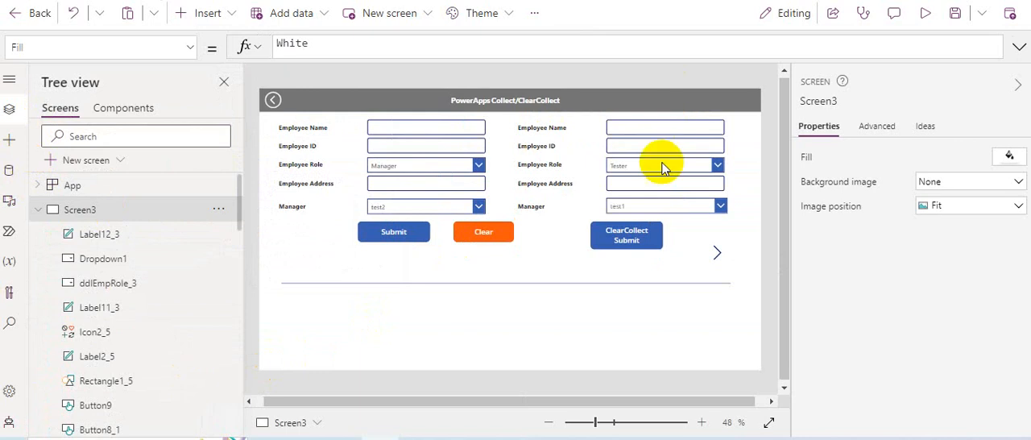
Step: Preview the app and check the ClearCollect form's Manager choices with its Employee Role set to Developer
click(925, 16)
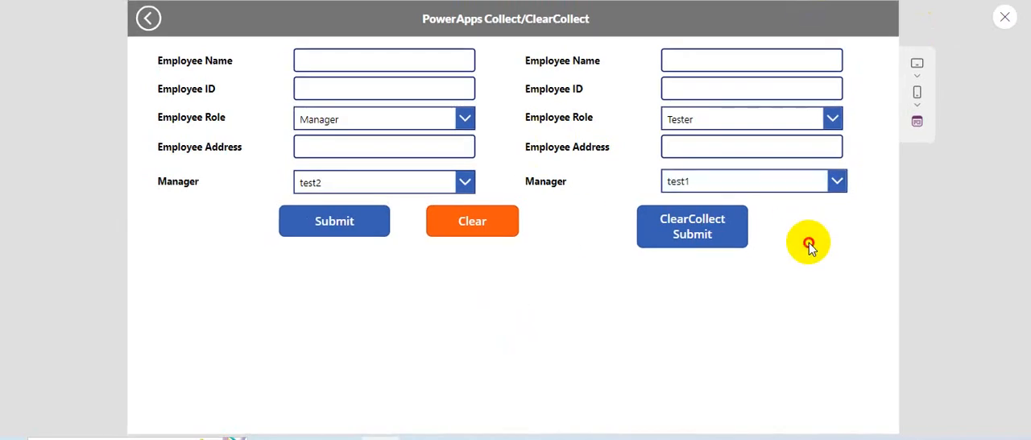
click(684, 123)
click(707, 141)
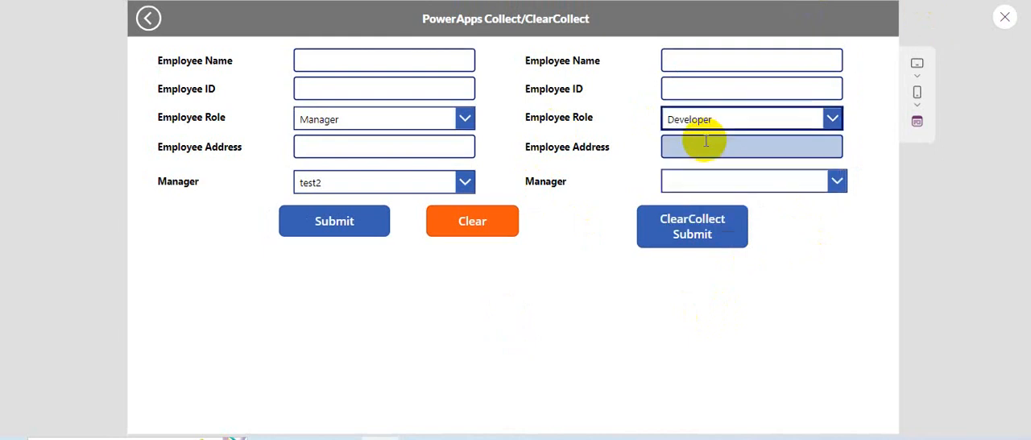
click(689, 187)
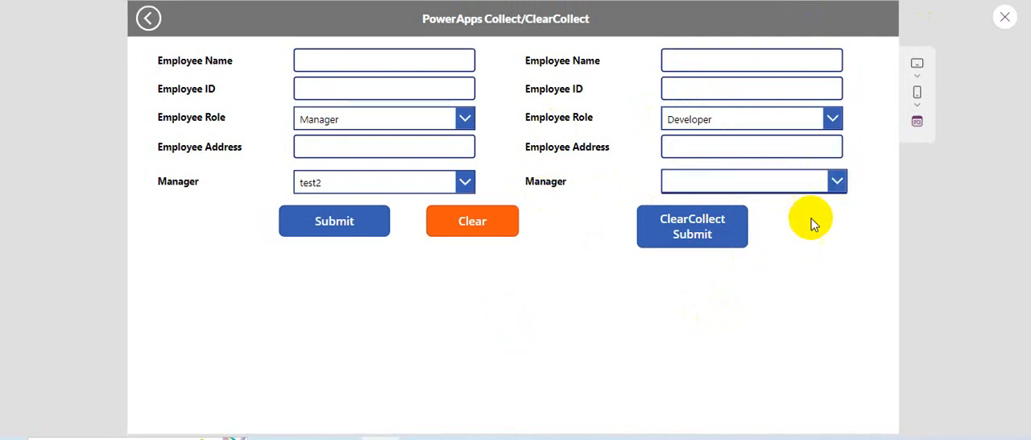
Step: Test the ClearCollect form's Manager dropdown with its Employee Role set to Tester and to Manager
click(804, 122)
click(683, 167)
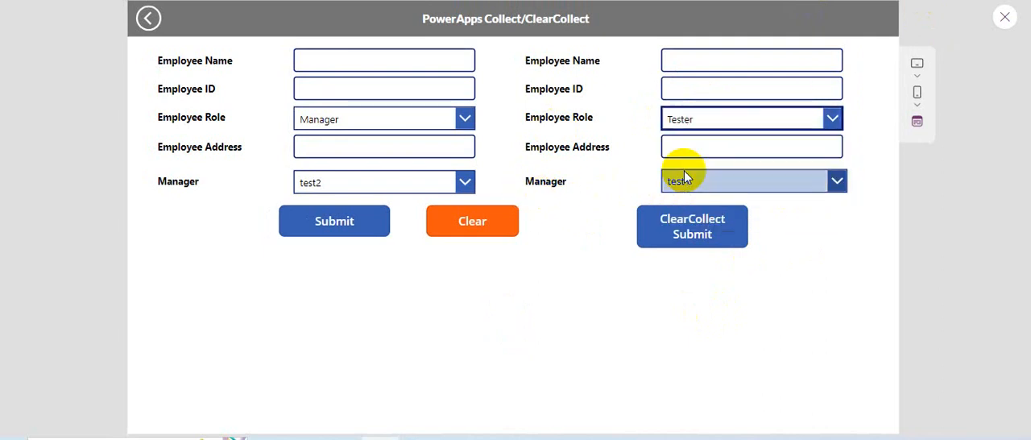
click(747, 186)
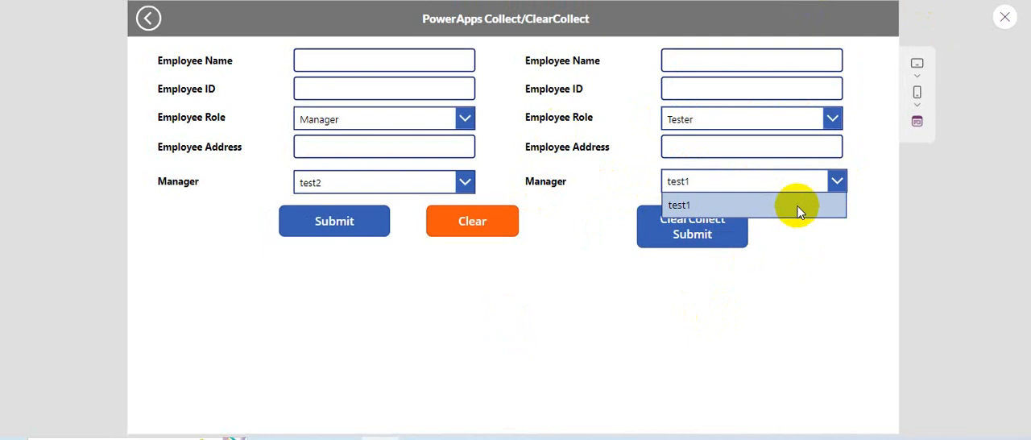
click(805, 235)
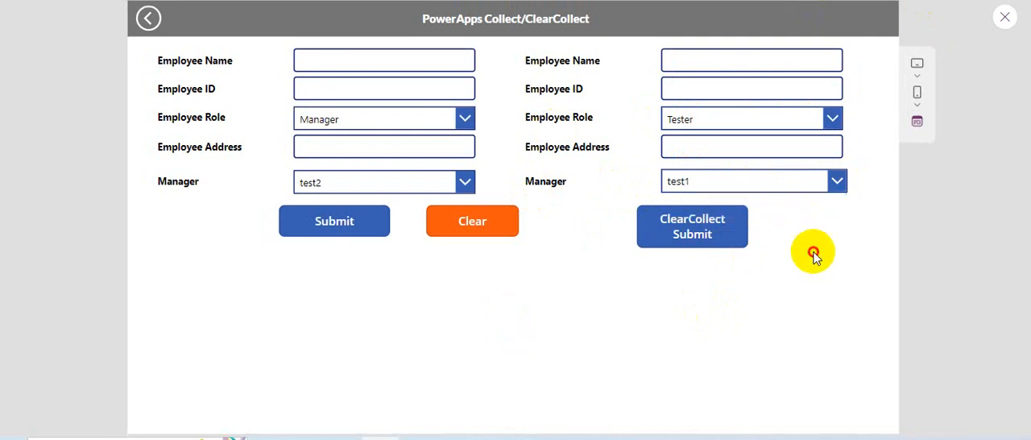
click(750, 121)
click(717, 216)
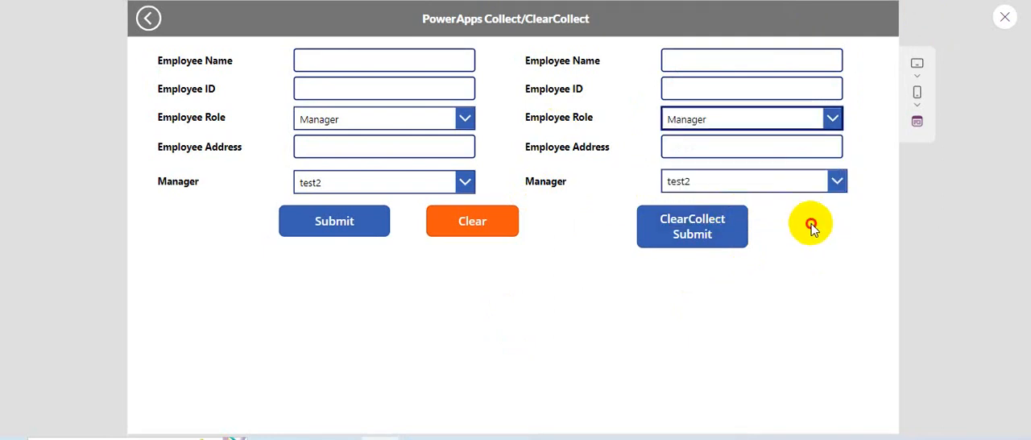
click(782, 173)
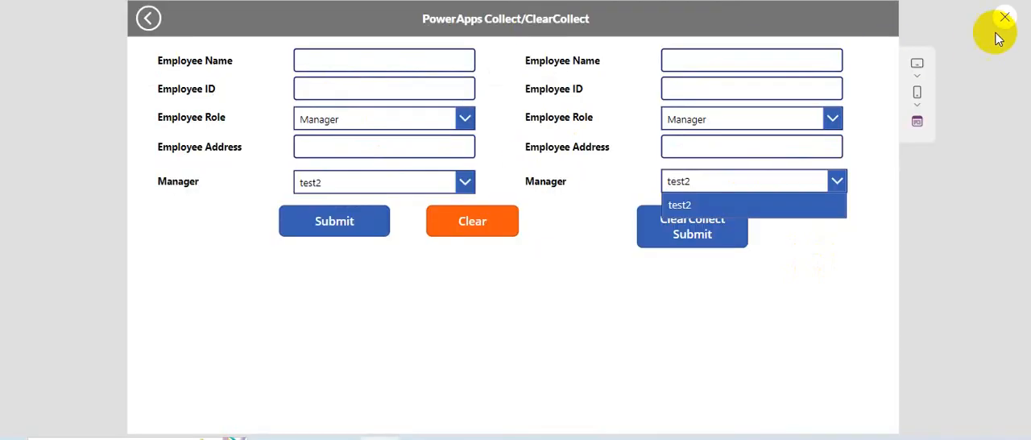
Step: Exit the preview and select the ClearCollect form's Manager dropdown to examine its Items filter formula
click(997, 19)
click(999, 17)
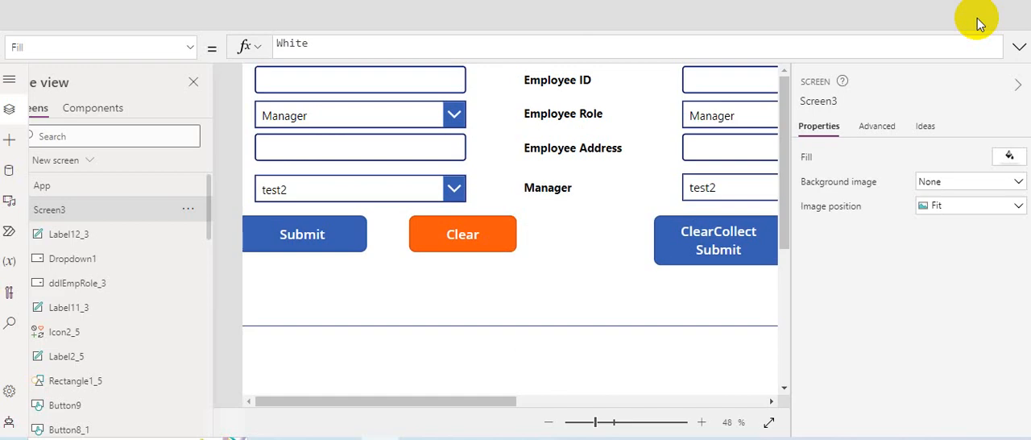
click(662, 207)
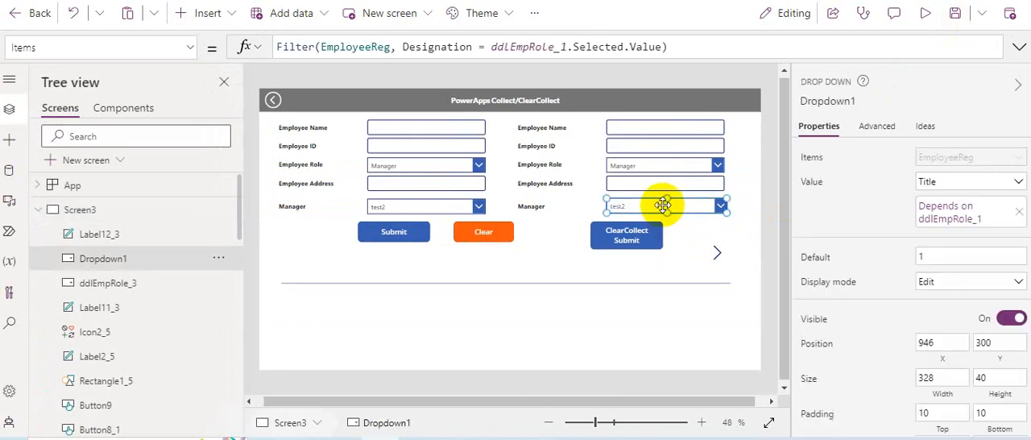